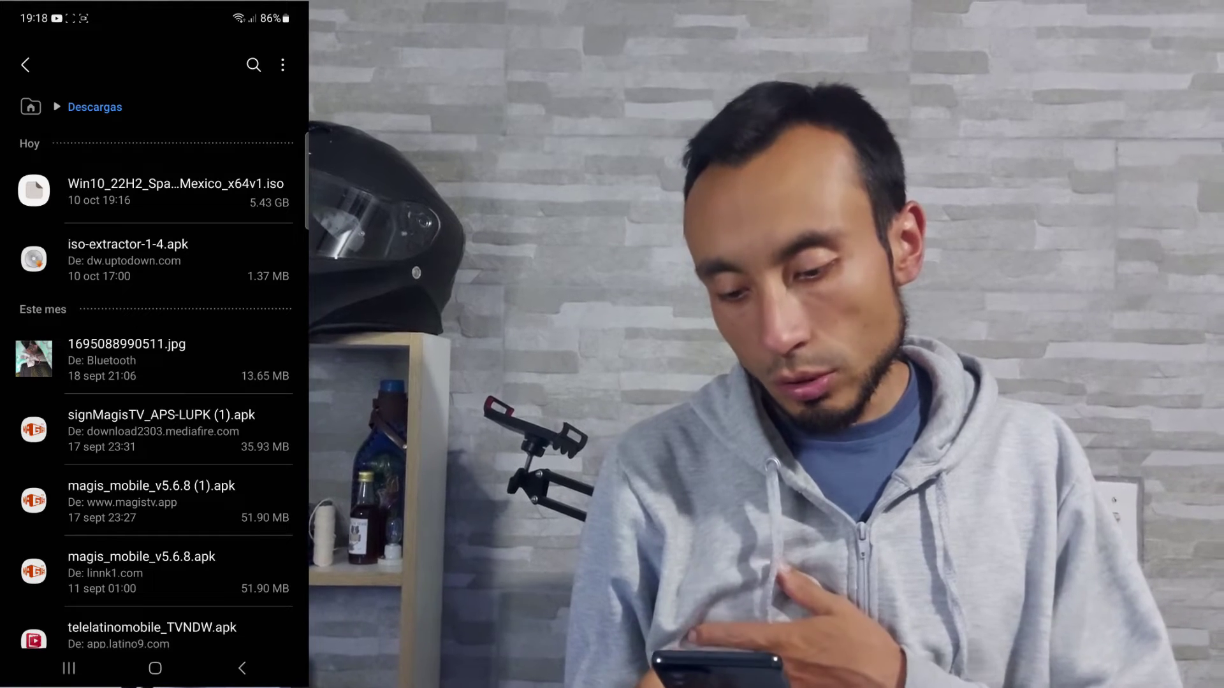
{"action": "scroll", "coordinate": [153, 383], "scroll_direction": "down", "scroll_amount": 3}
{"action": "scroll", "coordinate": [153, 382], "scroll_direction": "up", "scroll_amount": 3}
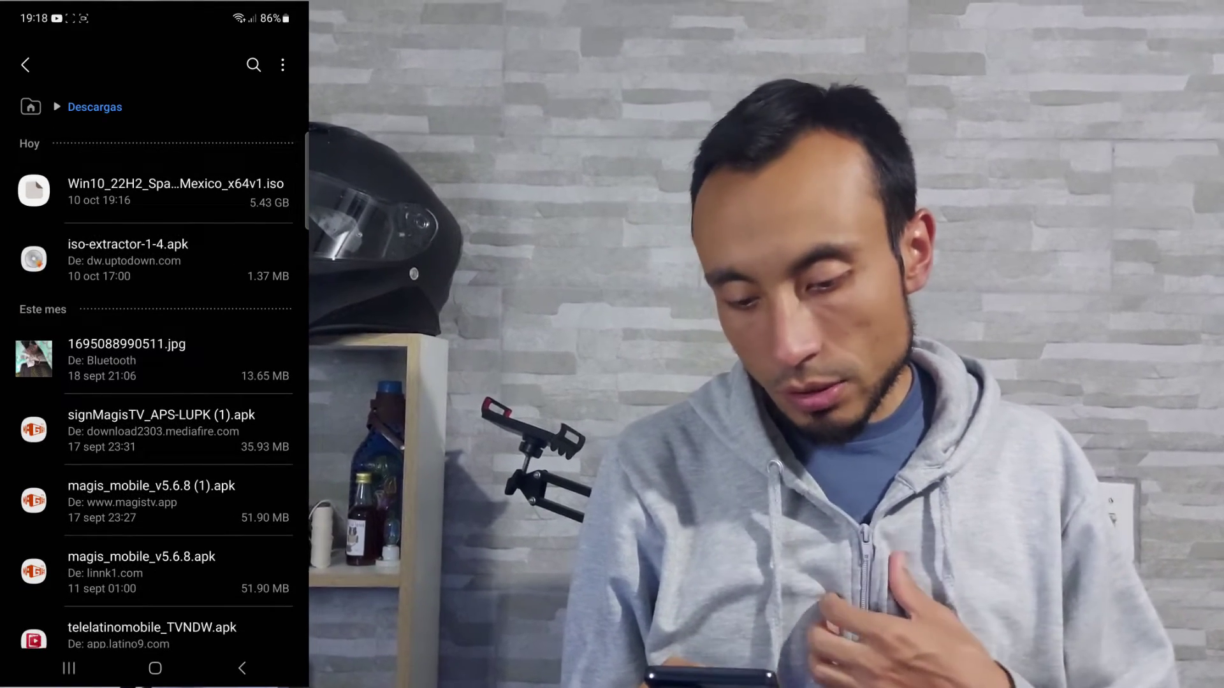
{"action": "scroll", "coordinate": [153, 383], "scroll_direction": "down", "scroll_amount": 2}
{"action": "scroll", "coordinate": [153, 383], "scroll_direction": "up", "scroll_amount": 2}
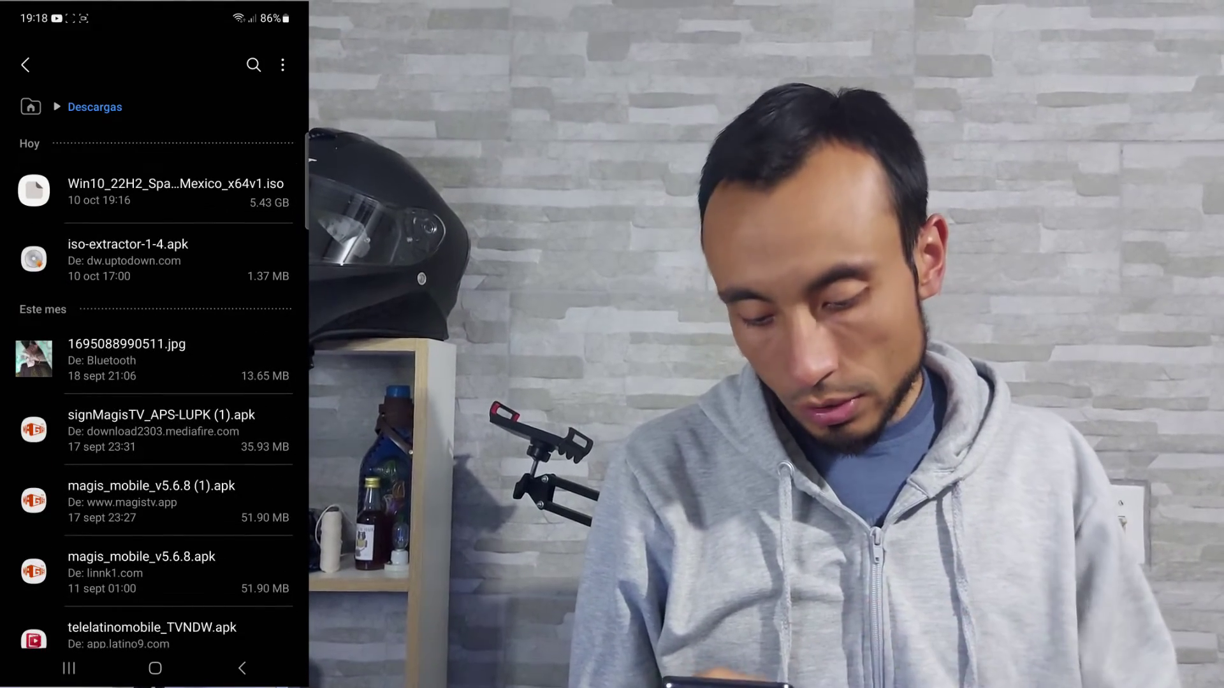
Leave the downloads list and switch to the RAR app on the phone
{"action": "left_click", "coordinate": [155, 668]}
{"action": "left_click_drag", "start_coordinate": [153, 510], "coordinate": [153, 255]}
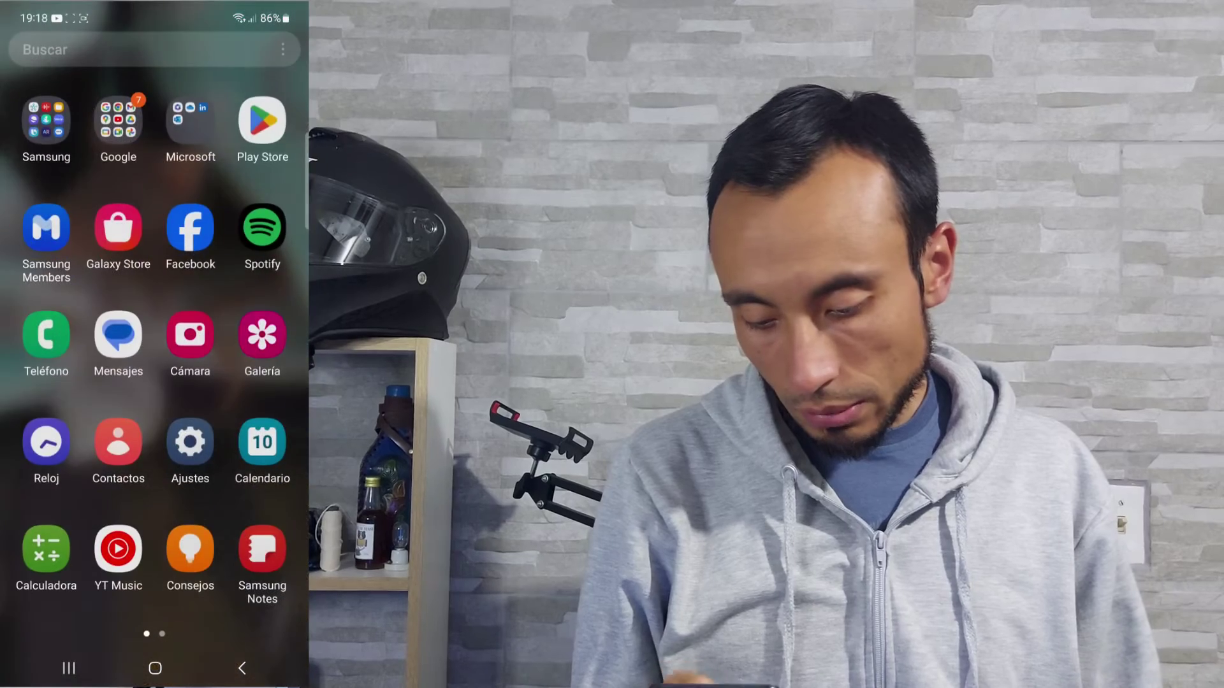
{"action": "left_click_drag", "start_coordinate": [255, 383], "coordinate": [51, 383]}
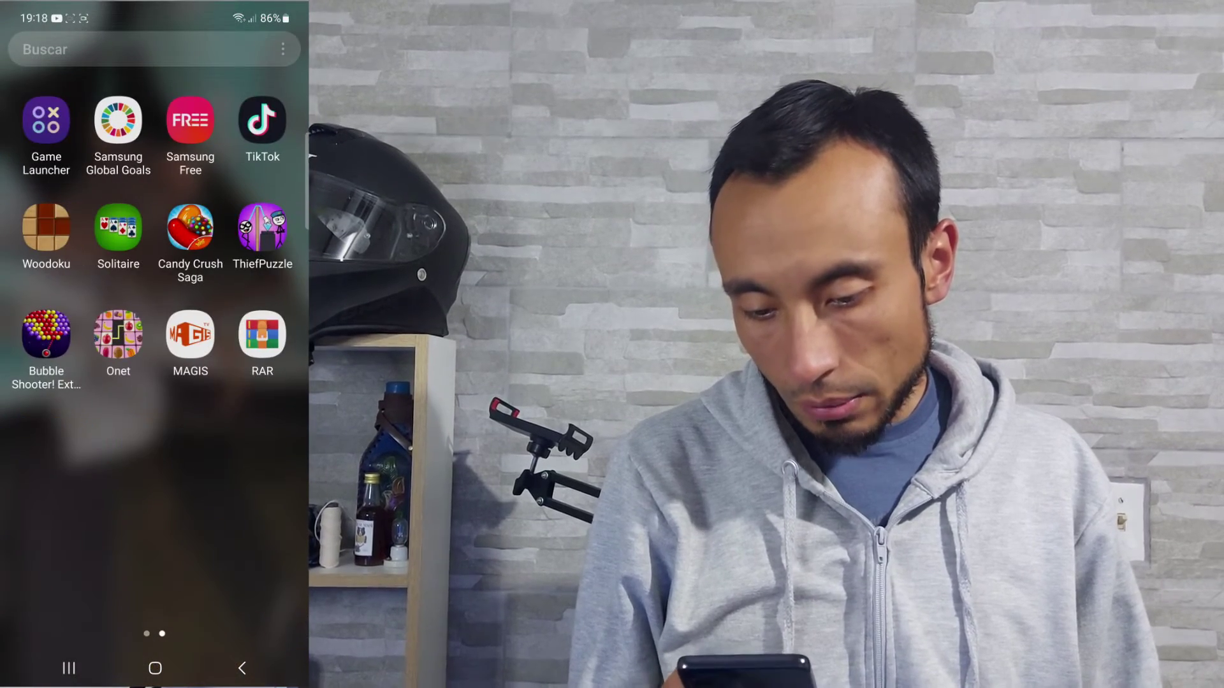
{"action": "left_click", "coordinate": [262, 334]}
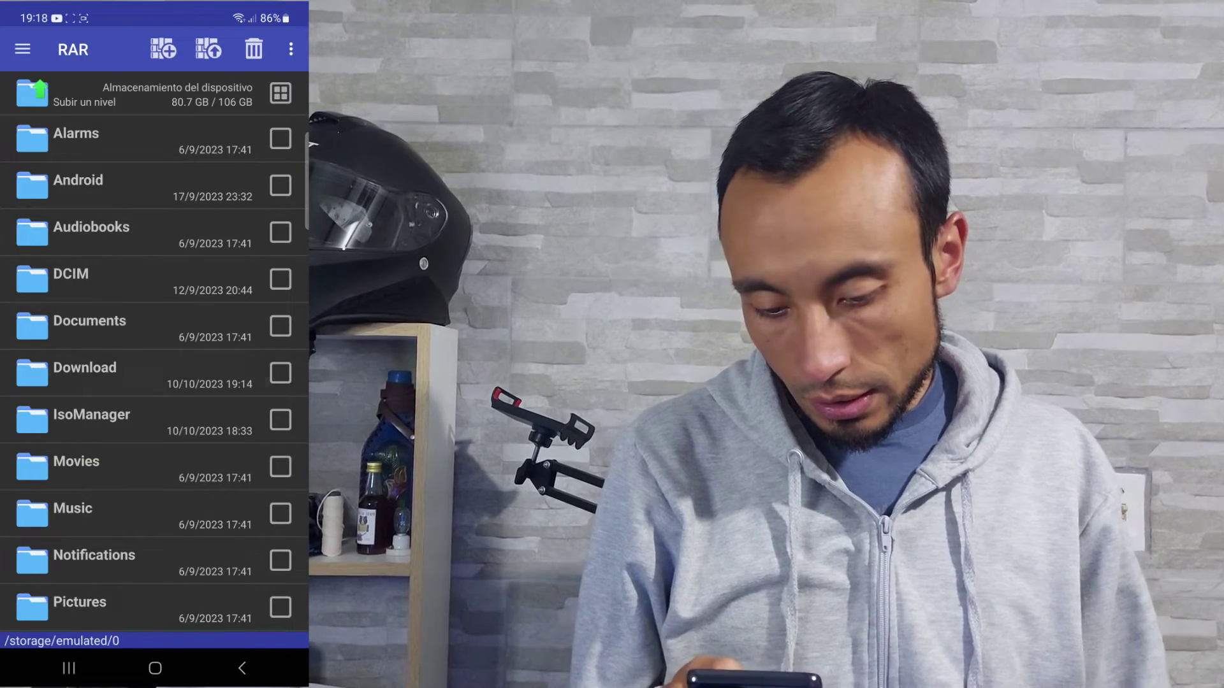
Examine the contents of Win10_22H2_Spanish_Mexico_x64v1.iso in the Download folder, and back out of the archive and folder
{"action": "left_click", "coordinate": [85, 373]}
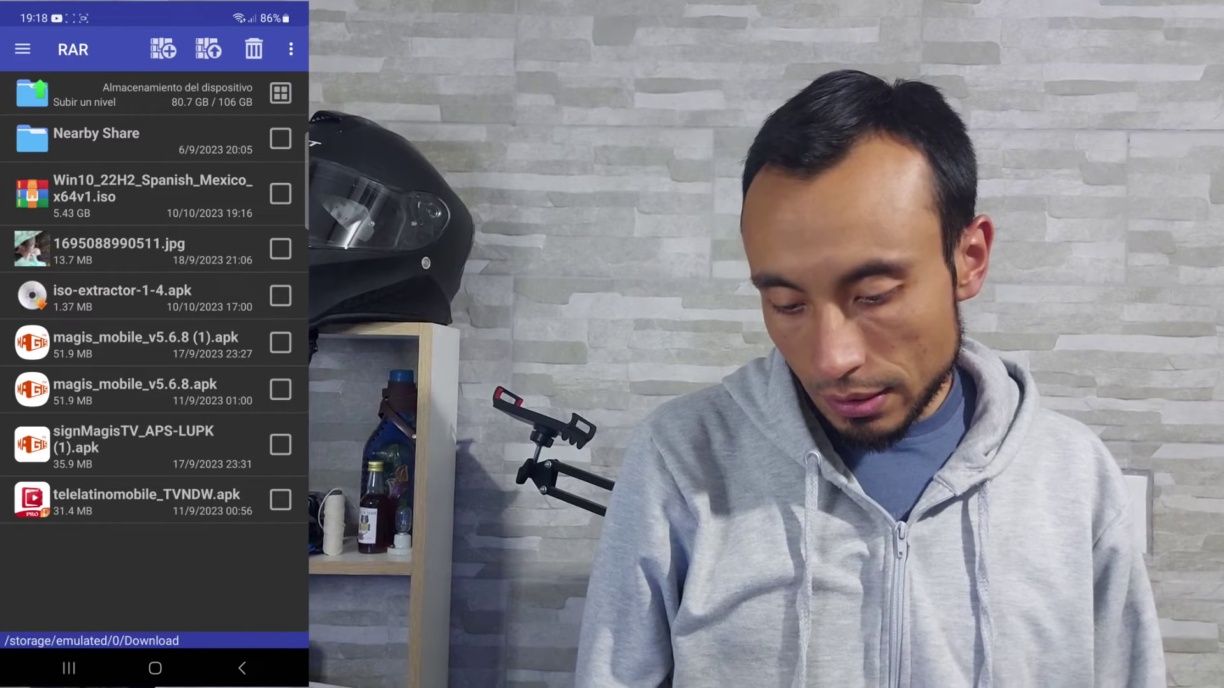
{"action": "left_click", "coordinate": [153, 193]}
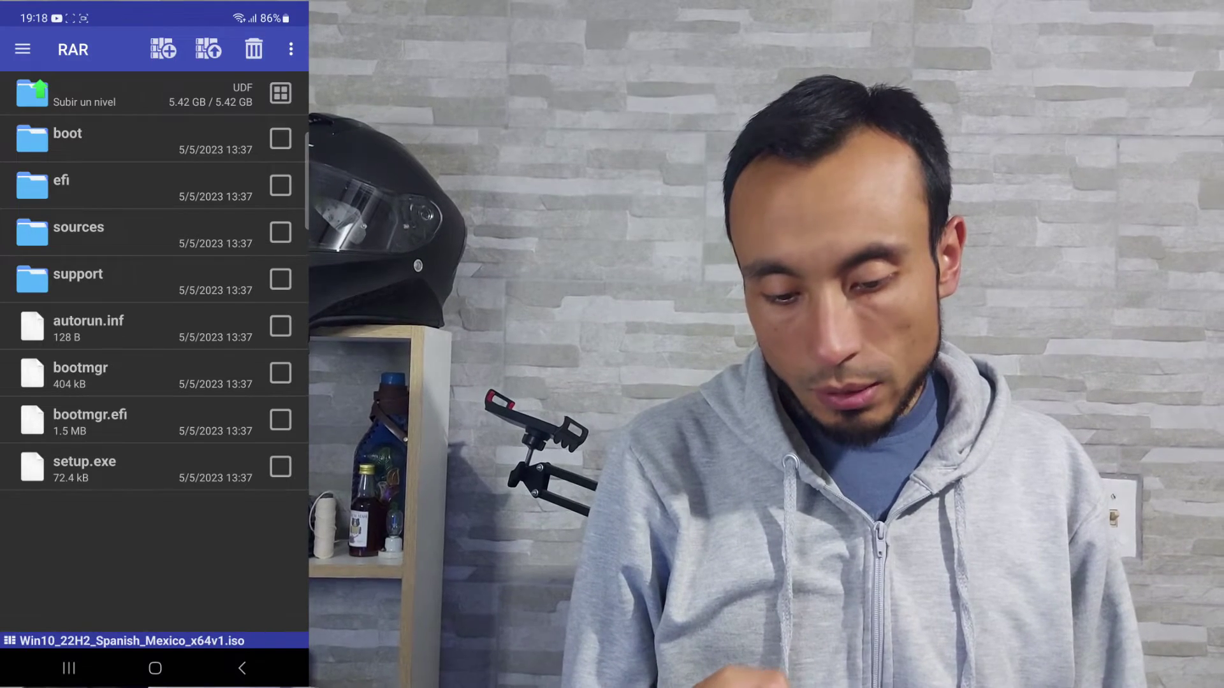
{"action": "left_click", "coordinate": [241, 668]}
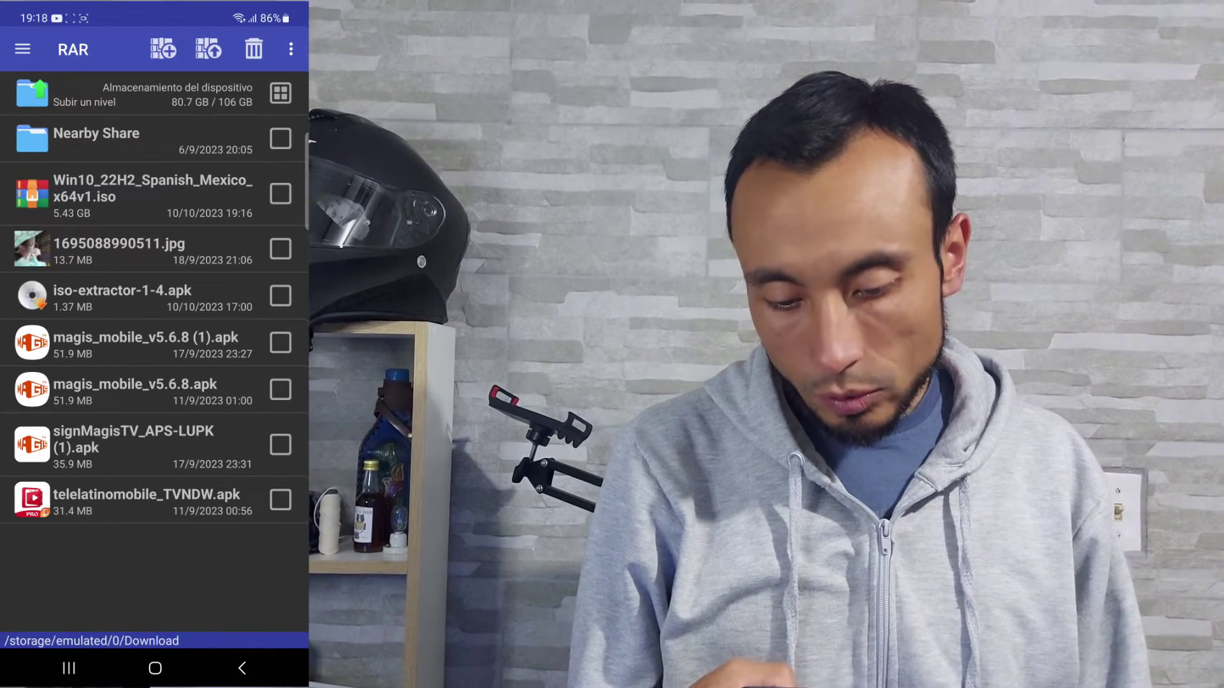
{"action": "left_click", "coordinate": [242, 668]}
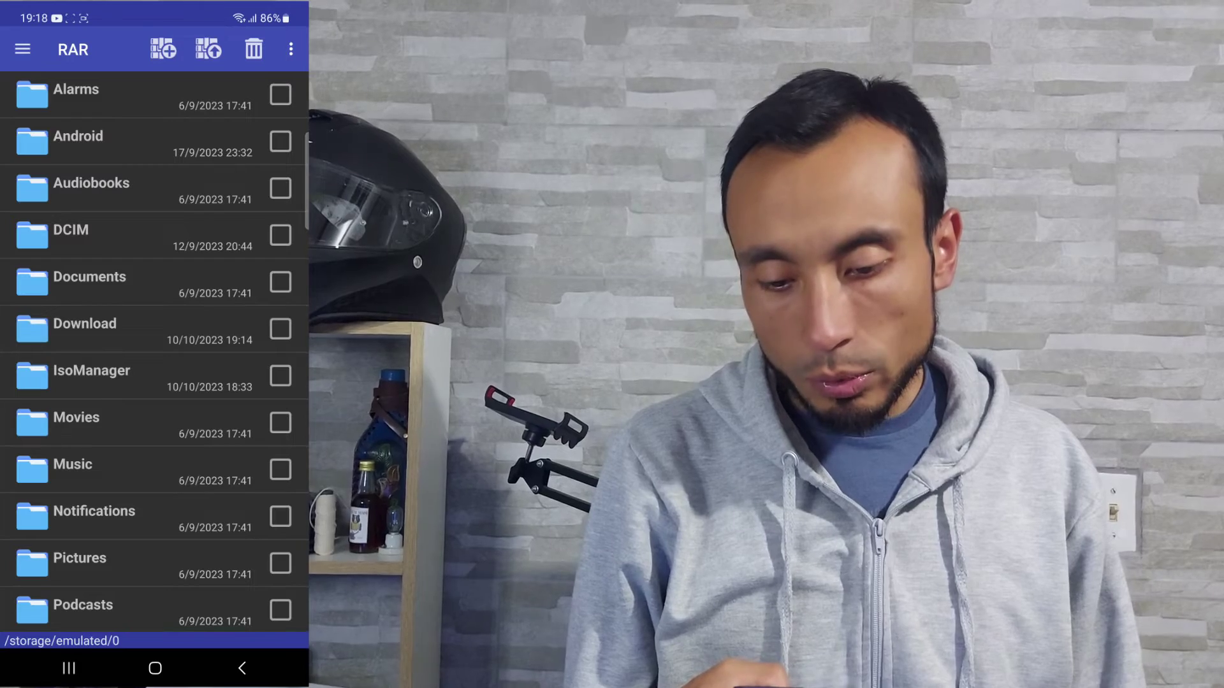
{"action": "left_click", "coordinate": [241, 668]}
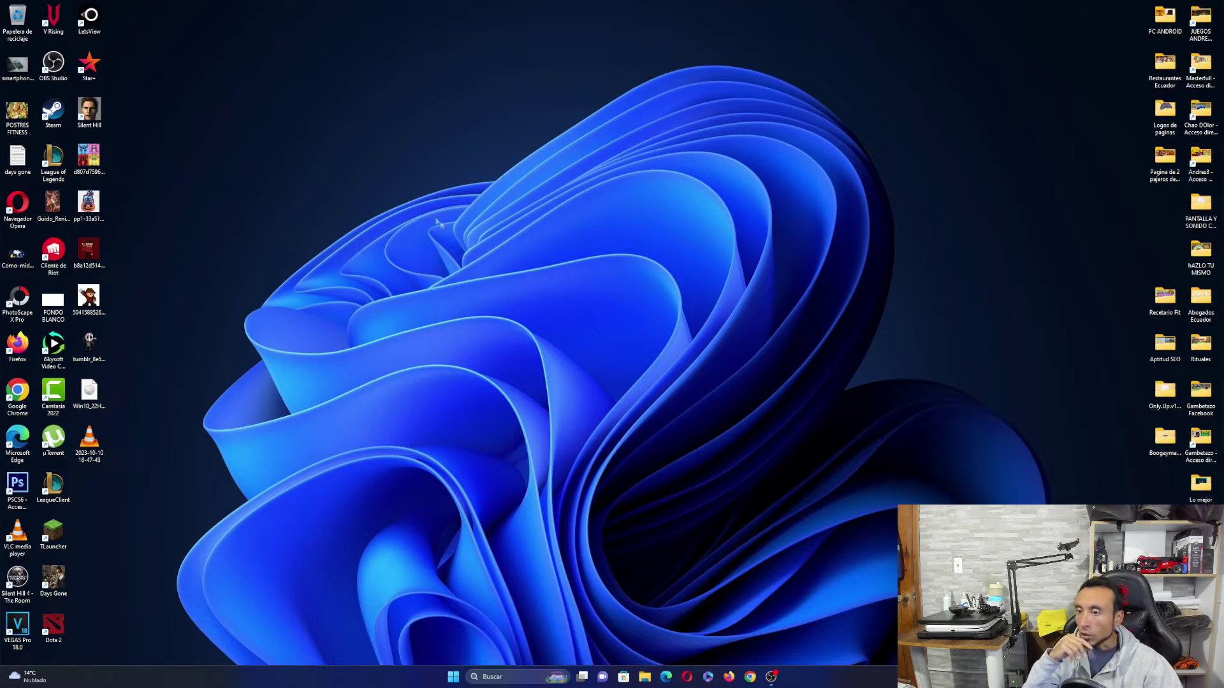
Check the Windows 10 ISO's file type in its properties from open desktop space, and move the 2023-10-10 video icon into its former spot
{"action": "left_click_drag", "start_coordinate": [97, 395], "coordinate": [450, 205]}
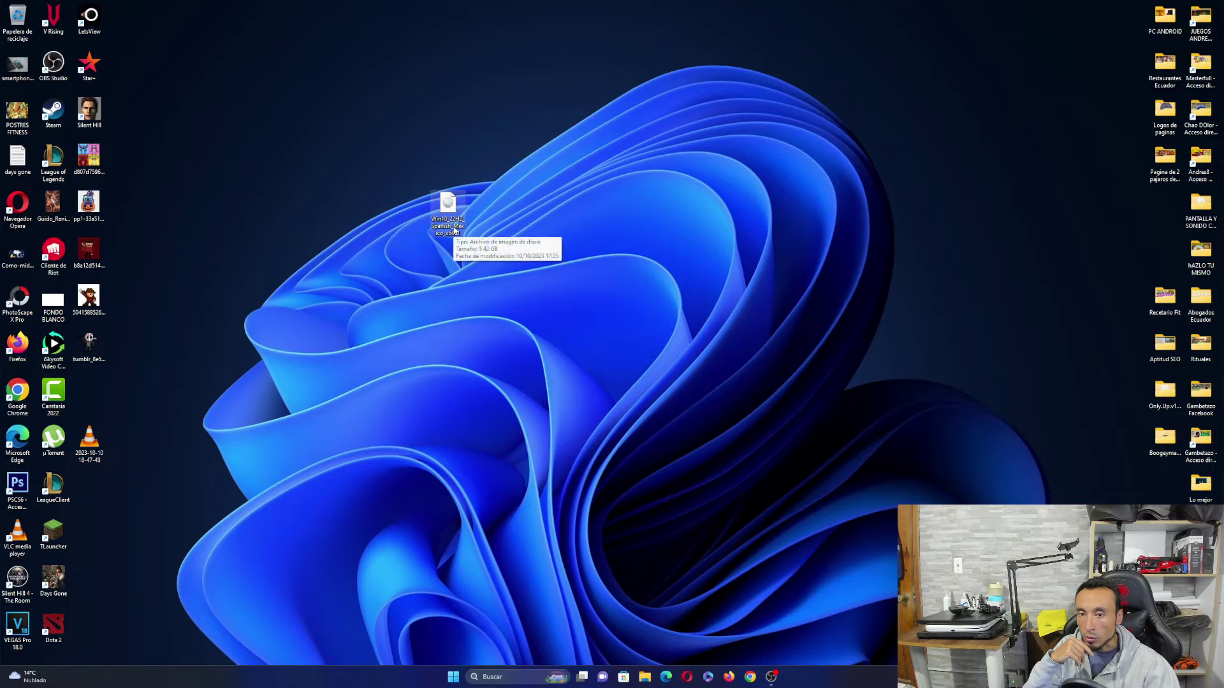
{"action": "right_click", "coordinate": [455, 231]}
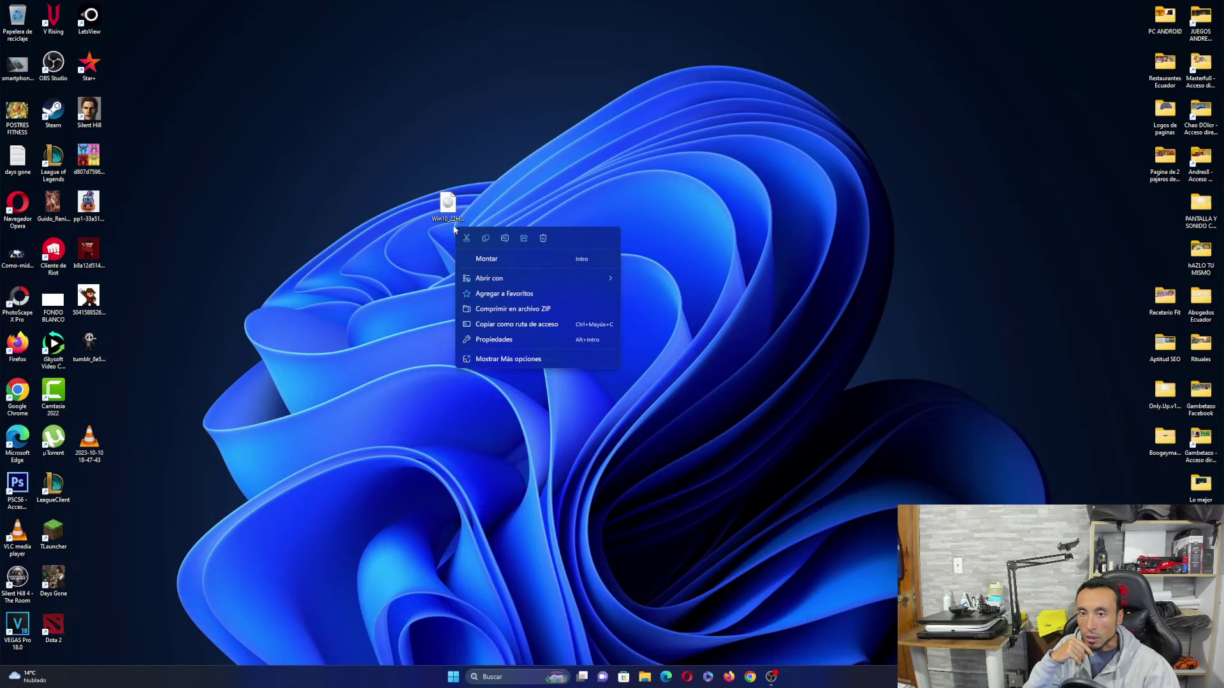
{"action": "right_click", "coordinate": [448, 198]}
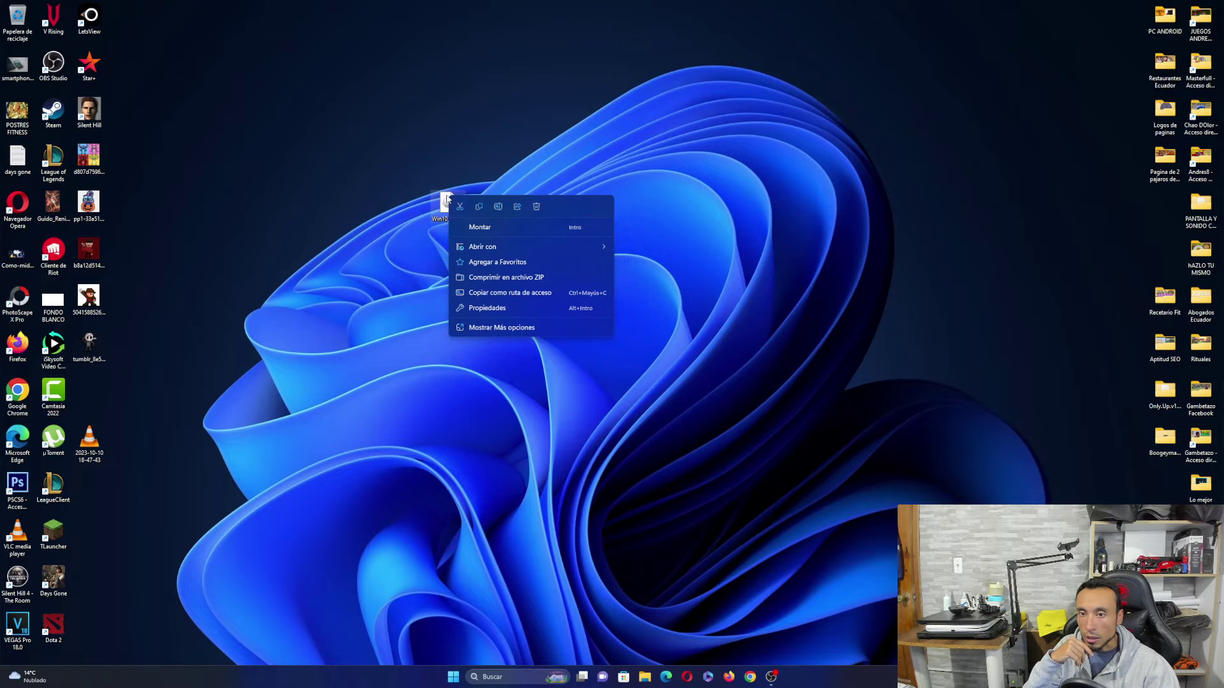
{"action": "left_click", "coordinate": [511, 311]}
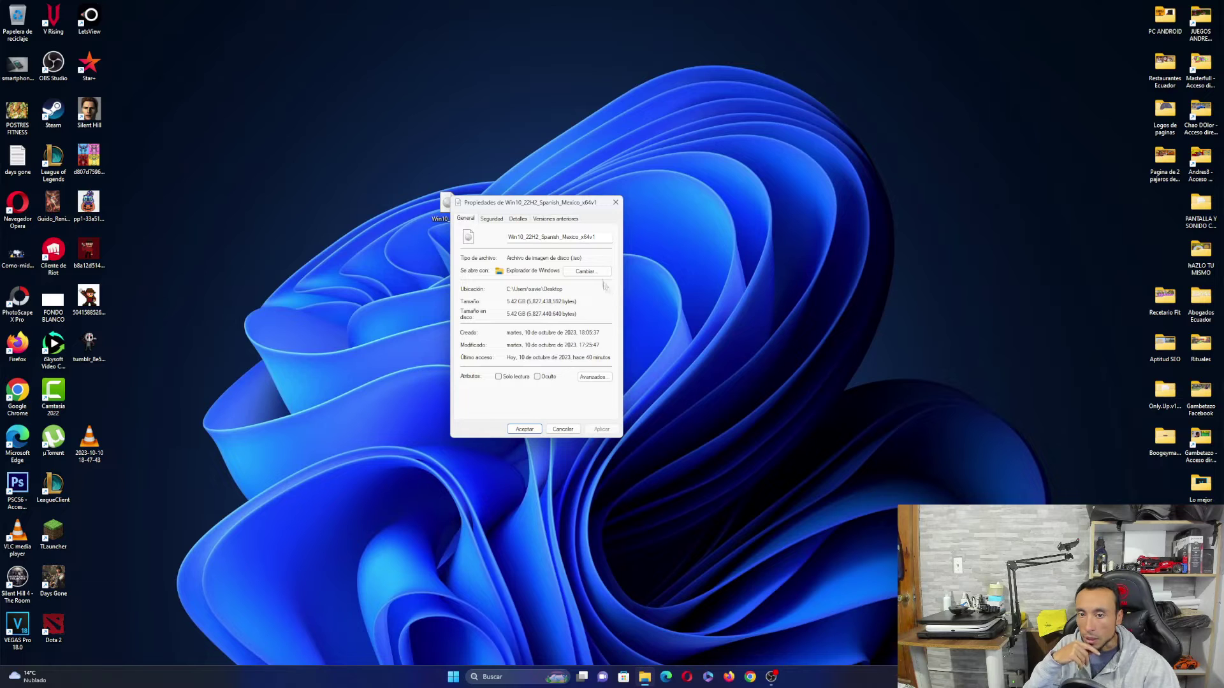
{"action": "left_click_drag", "start_coordinate": [572, 258], "coordinate": [583, 257]}
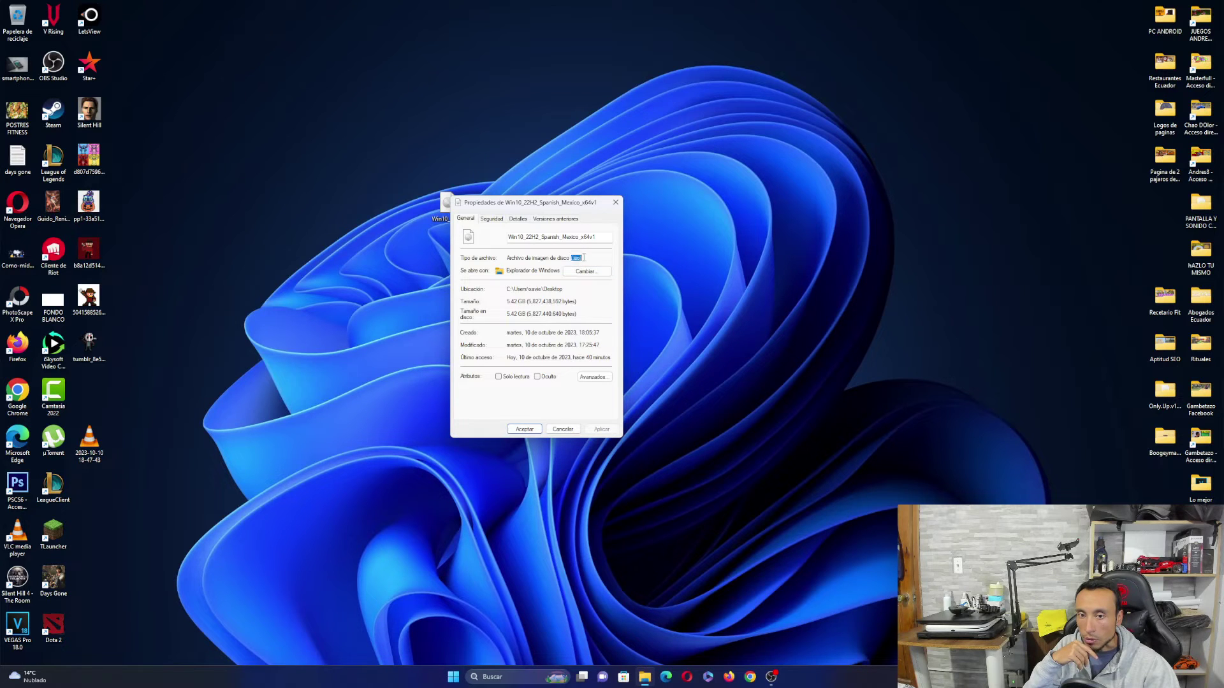
{"action": "left_click", "coordinate": [616, 202]}
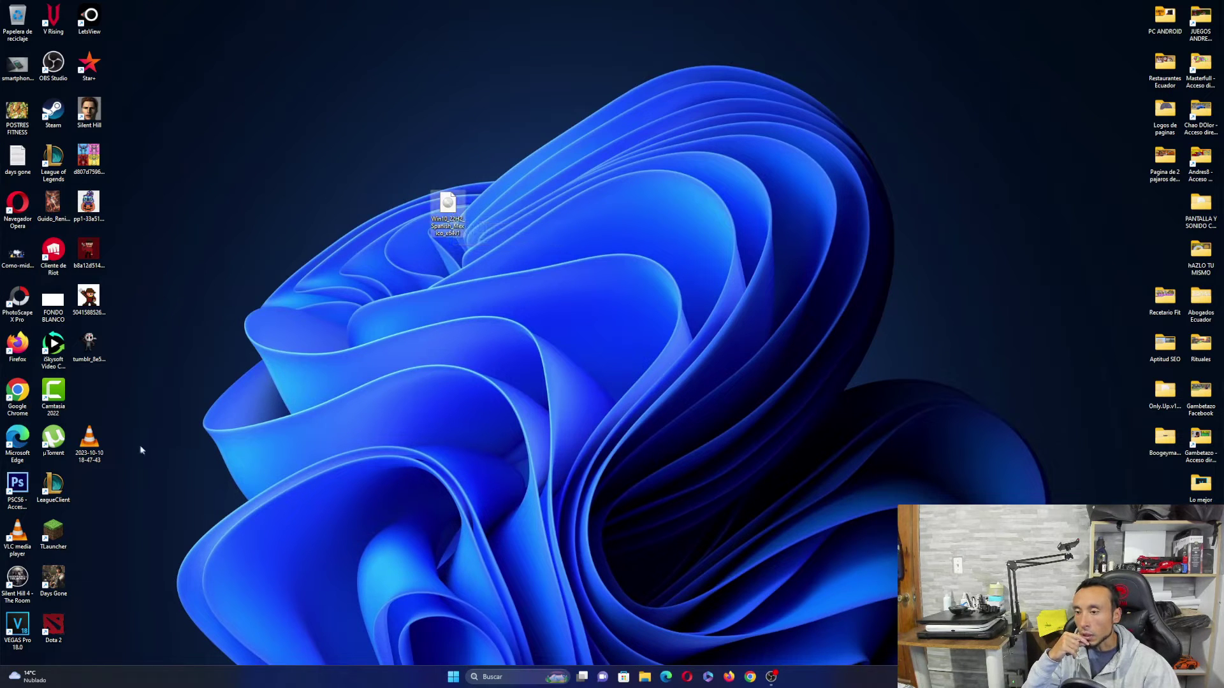
{"action": "left_click_drag", "start_coordinate": [96, 445], "coordinate": [96, 399]}
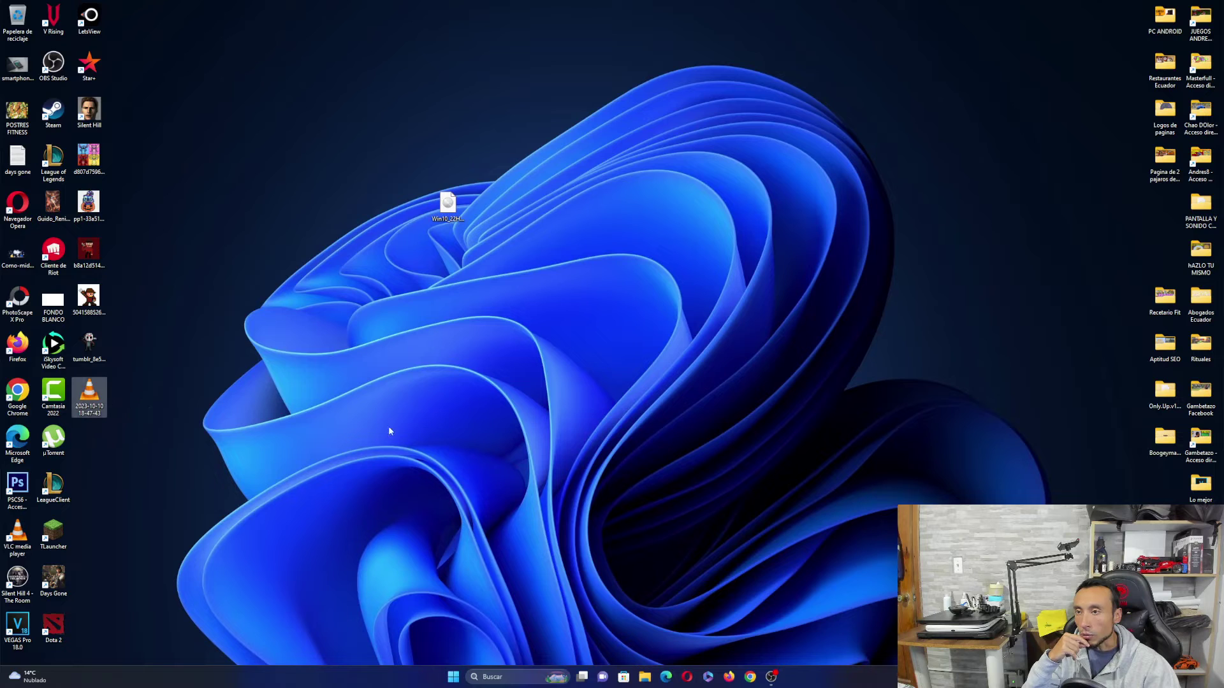
Mount the Win10_22H2_Spanish_Mexico_x64v1 image from the Escritorio folder in File Explorer
{"action": "left_click", "coordinate": [645, 678]}
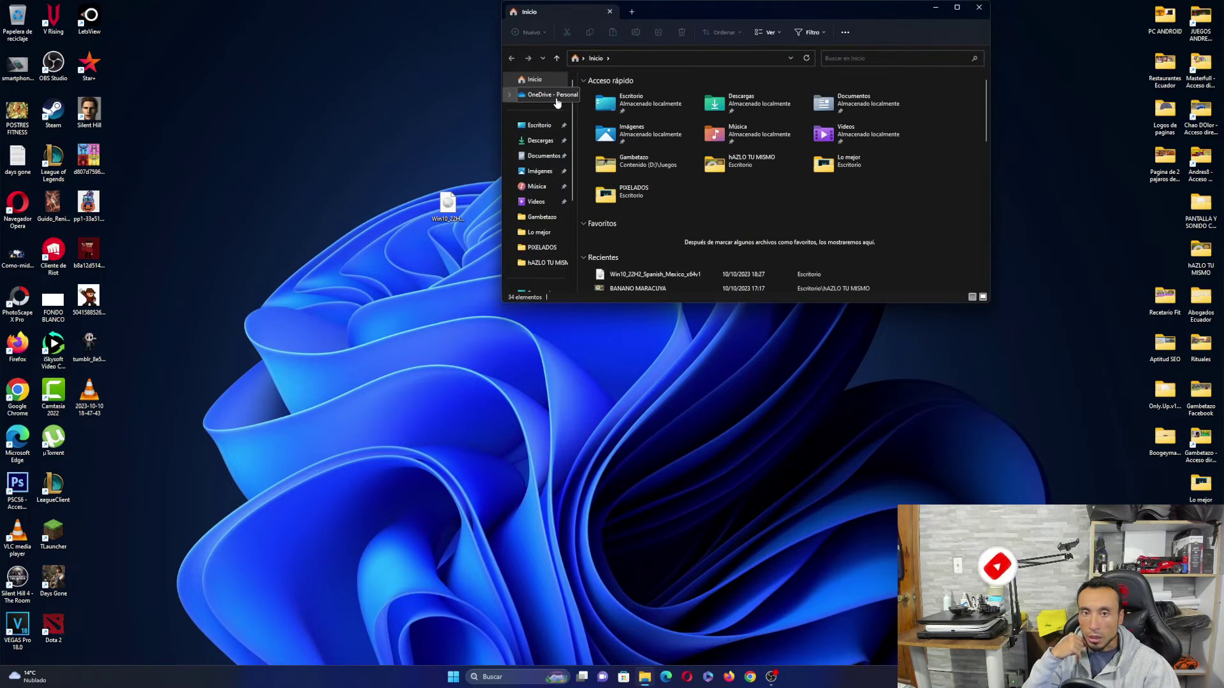
{"action": "left_click", "coordinate": [539, 126]}
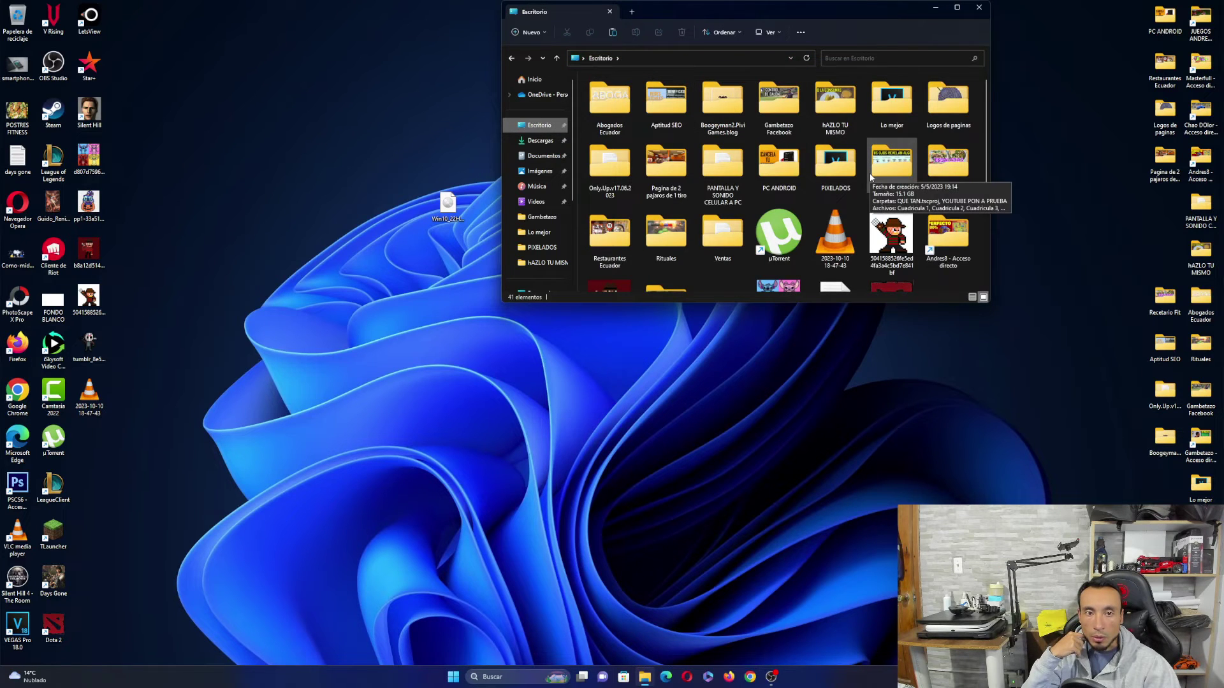
{"action": "left_click_drag", "start_coordinate": [765, 15], "coordinate": [794, 116]}
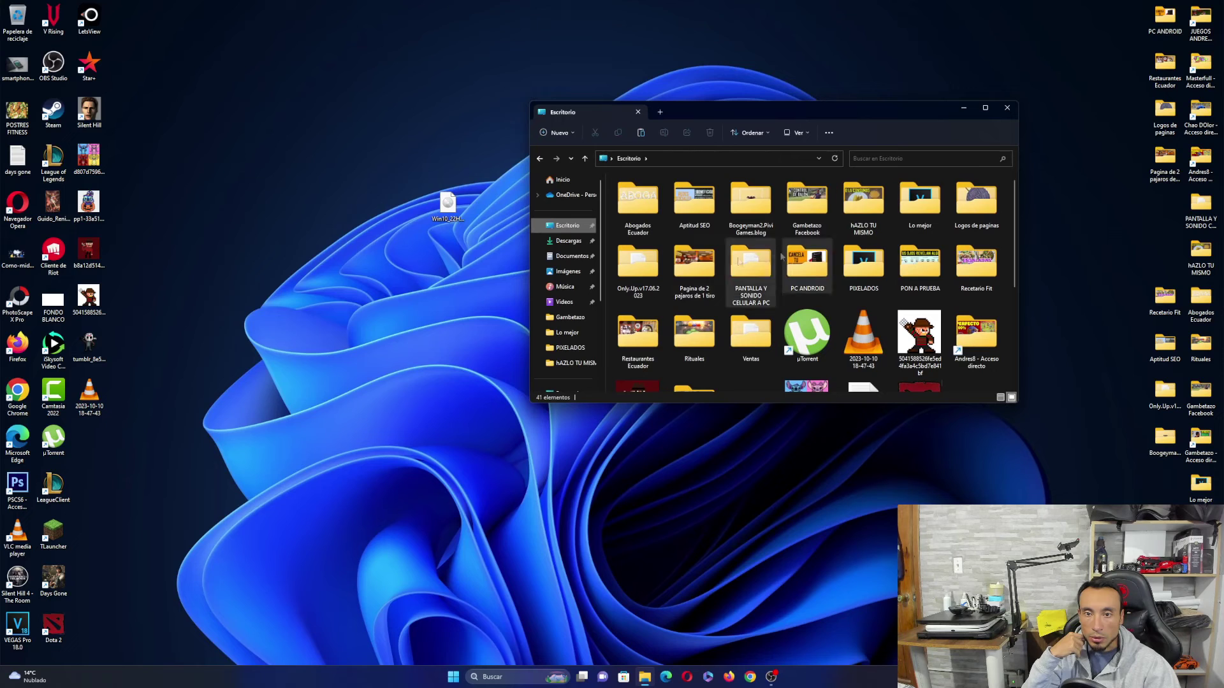
{"action": "scroll", "coordinate": [958, 384], "scroll_direction": "down", "scroll_amount": 5}
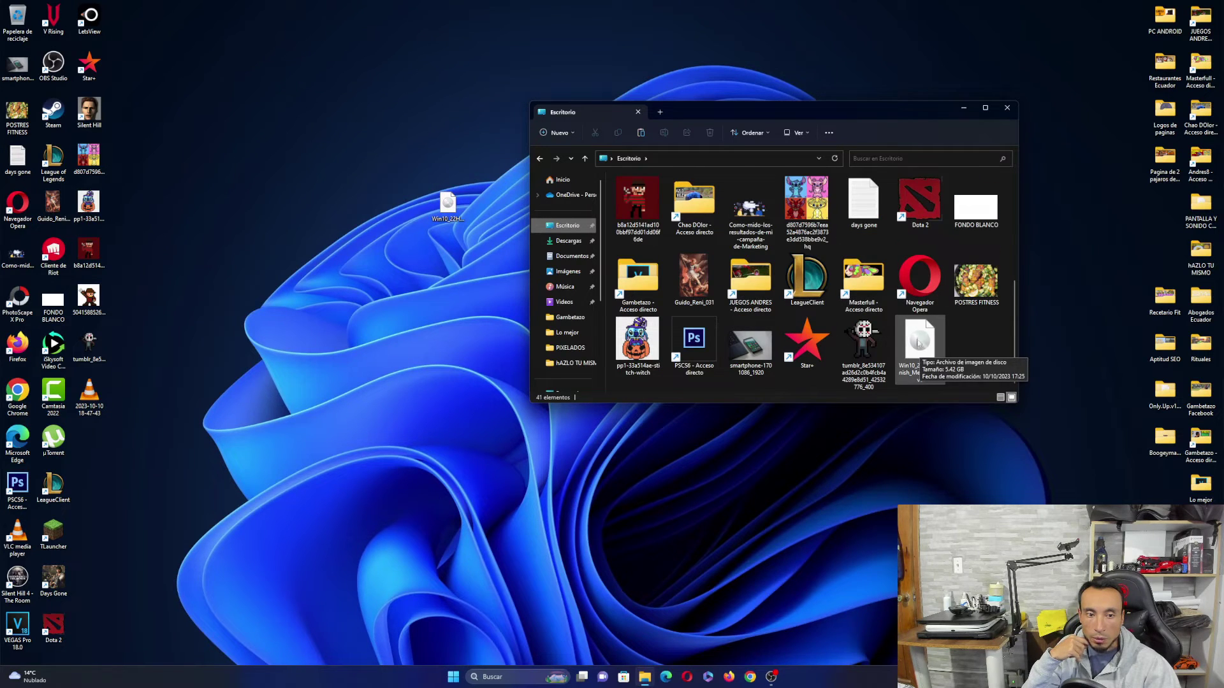
{"action": "right_click", "coordinate": [918, 341]}
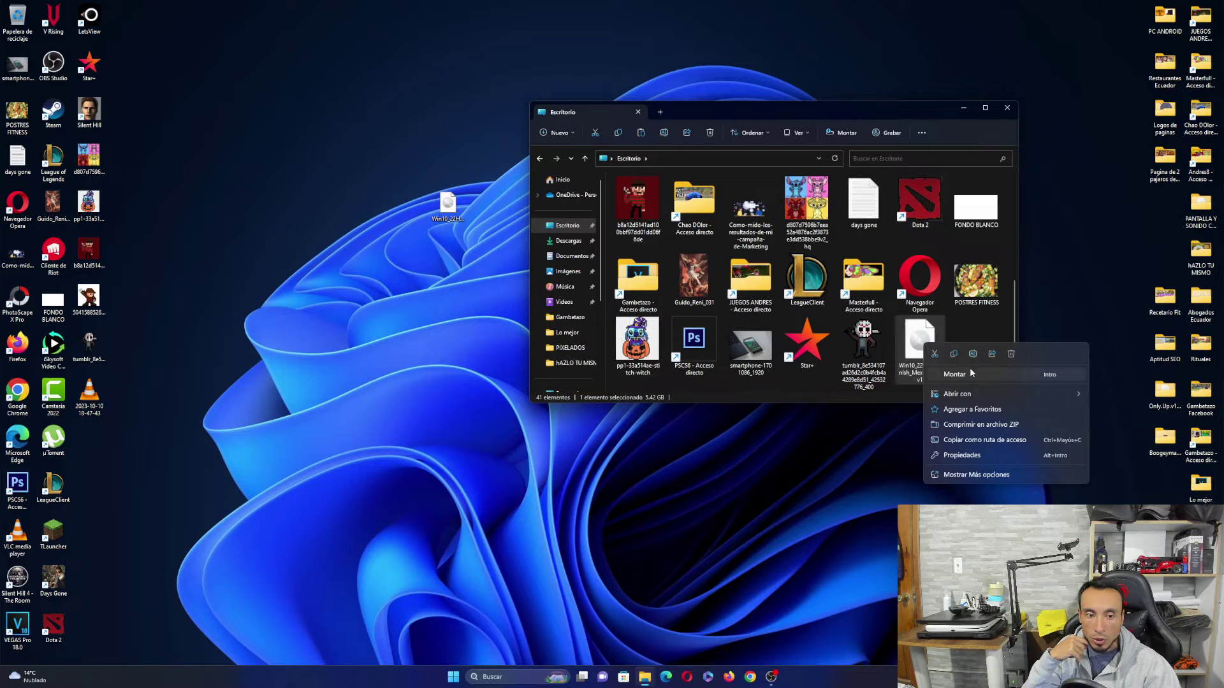
{"action": "left_click", "coordinate": [970, 373]}
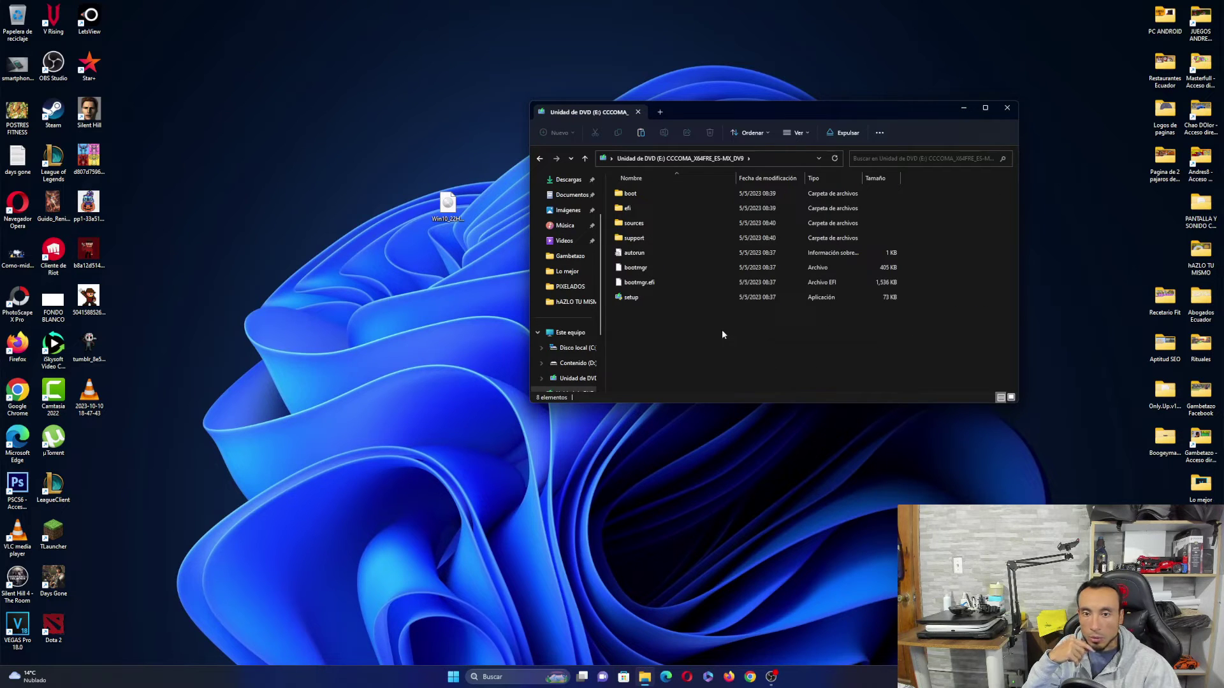
Select all files and folders on the mounted DVD drive (E:), clear the selection and close the window
{"action": "left_click_drag", "start_coordinate": [682, 319], "coordinate": [627, 185]}
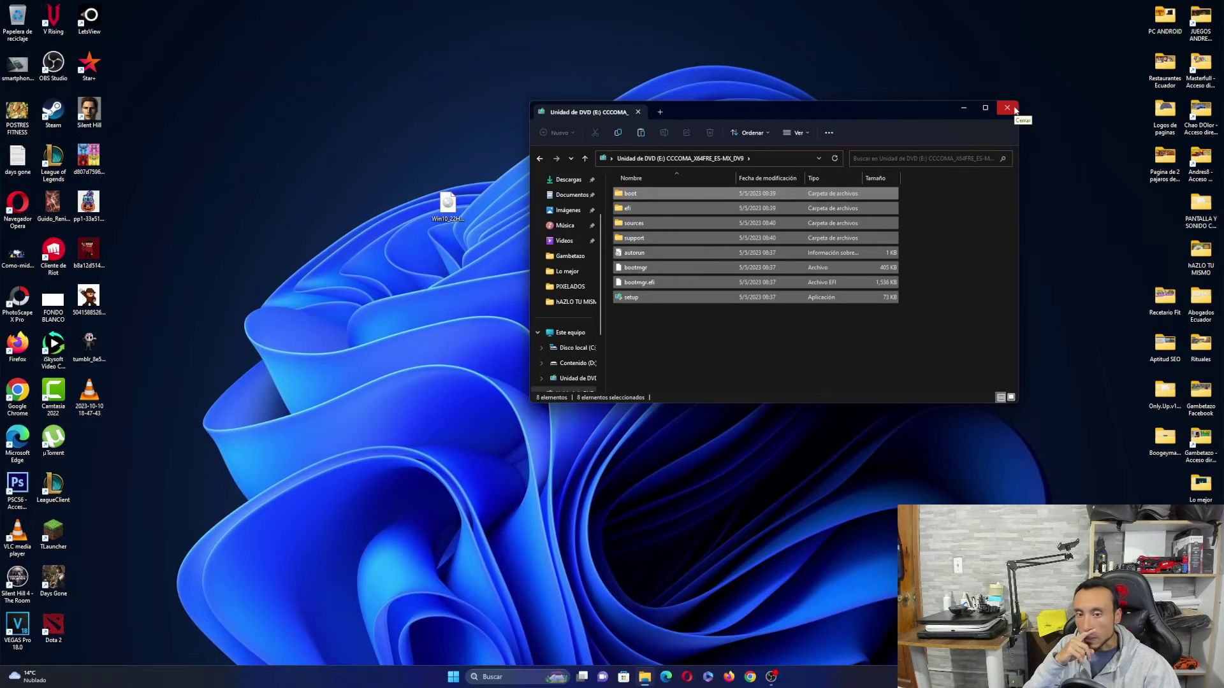
{"action": "left_click", "coordinate": [675, 353]}
{"action": "left_click", "coordinate": [1008, 107]}
Refresh the desktop and place the Windows 10 ISO icon directly below the 2023-10-10 video icon
{"action": "right_click", "coordinate": [574, 127]}
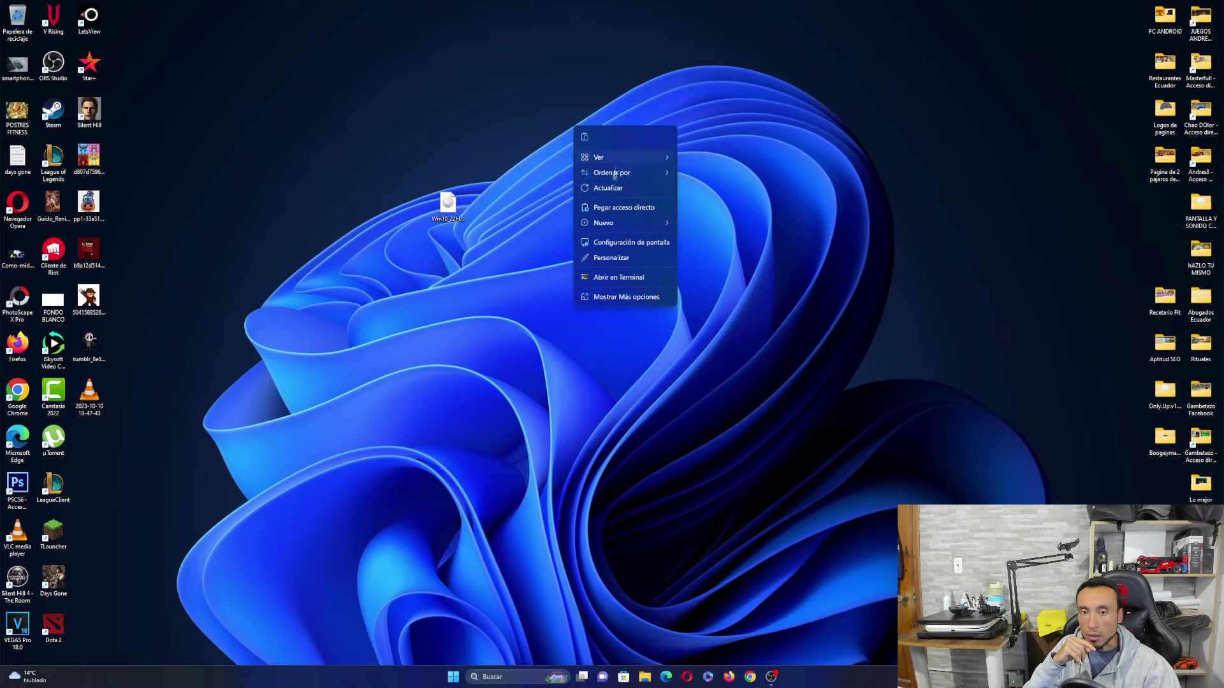
{"action": "left_click", "coordinate": [609, 188]}
{"action": "left_click_drag", "start_coordinate": [456, 202], "coordinate": [95, 440]}
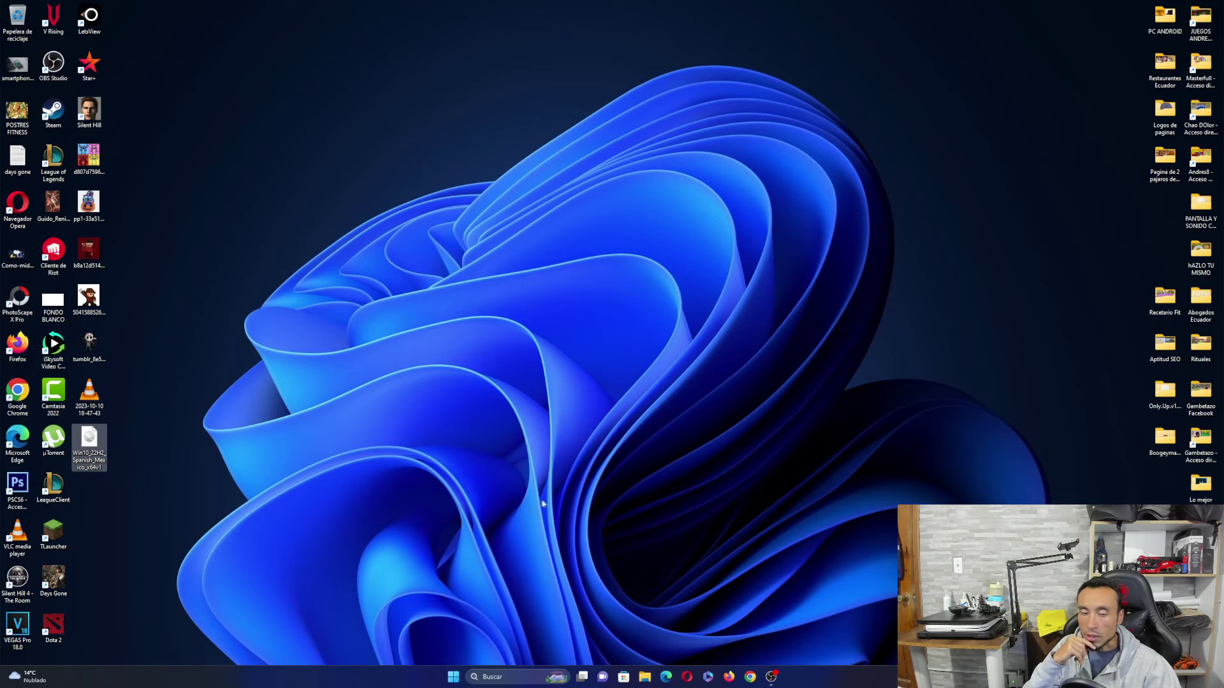
Look through the Programas folder on the Contenido (D:) drive in File Explorer, and close the window
{"action": "left_click", "coordinate": [644, 677]}
{"action": "scroll", "coordinate": [560, 283], "scroll_direction": "down", "scroll_amount": 2}
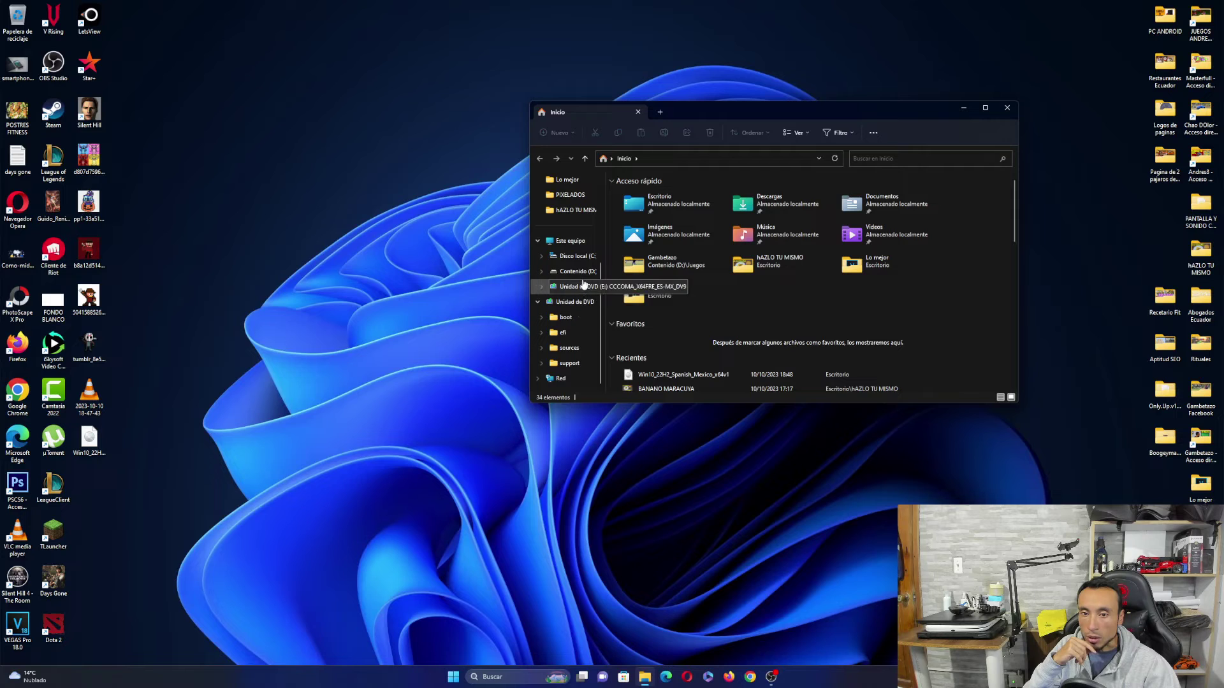
{"action": "left_click", "coordinate": [577, 272]}
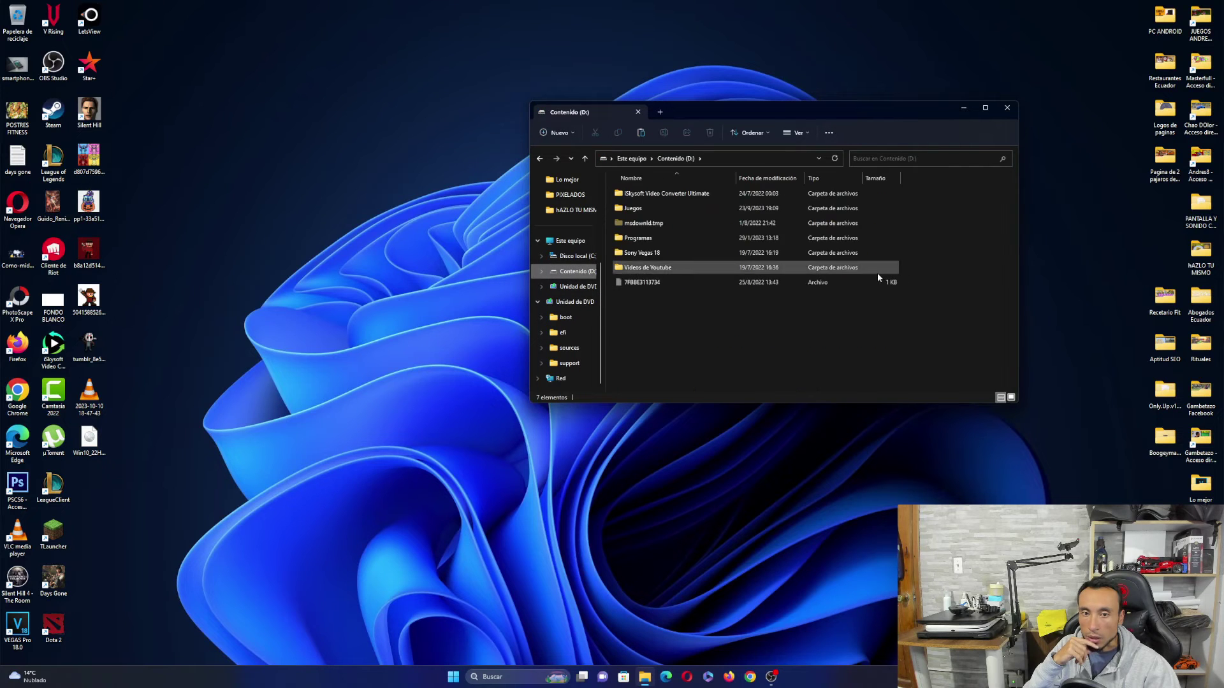
{"action": "double_click", "coordinate": [659, 237]}
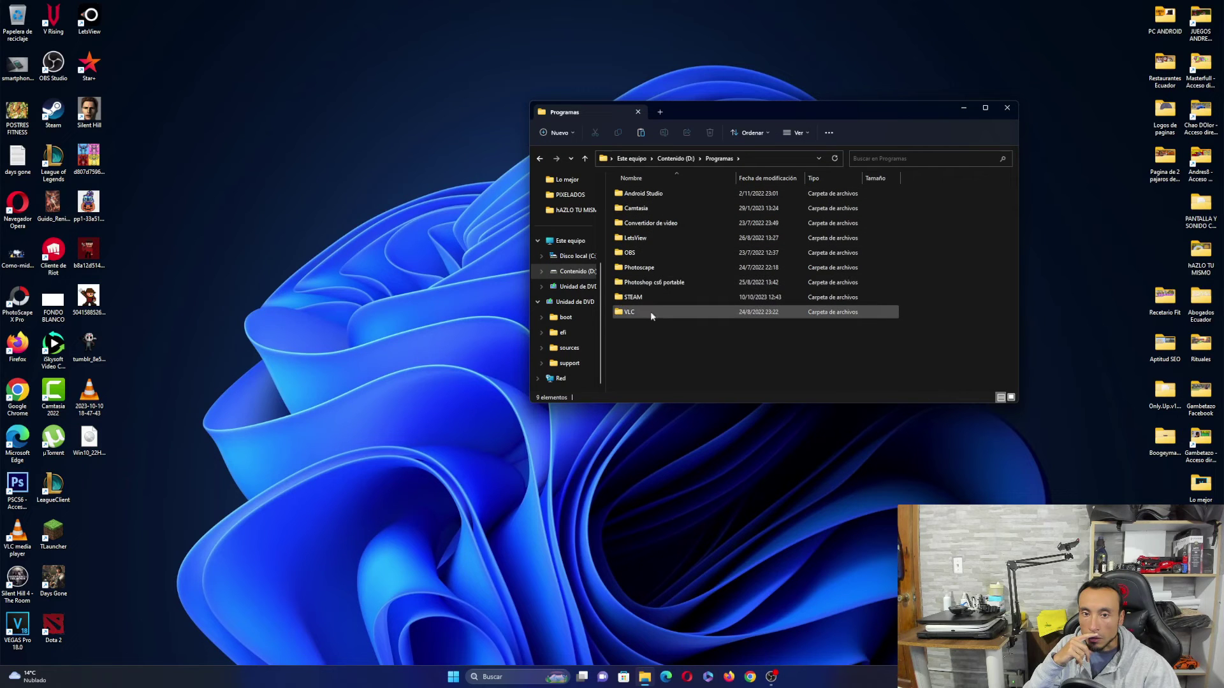
{"action": "left_click", "coordinate": [1006, 111]}
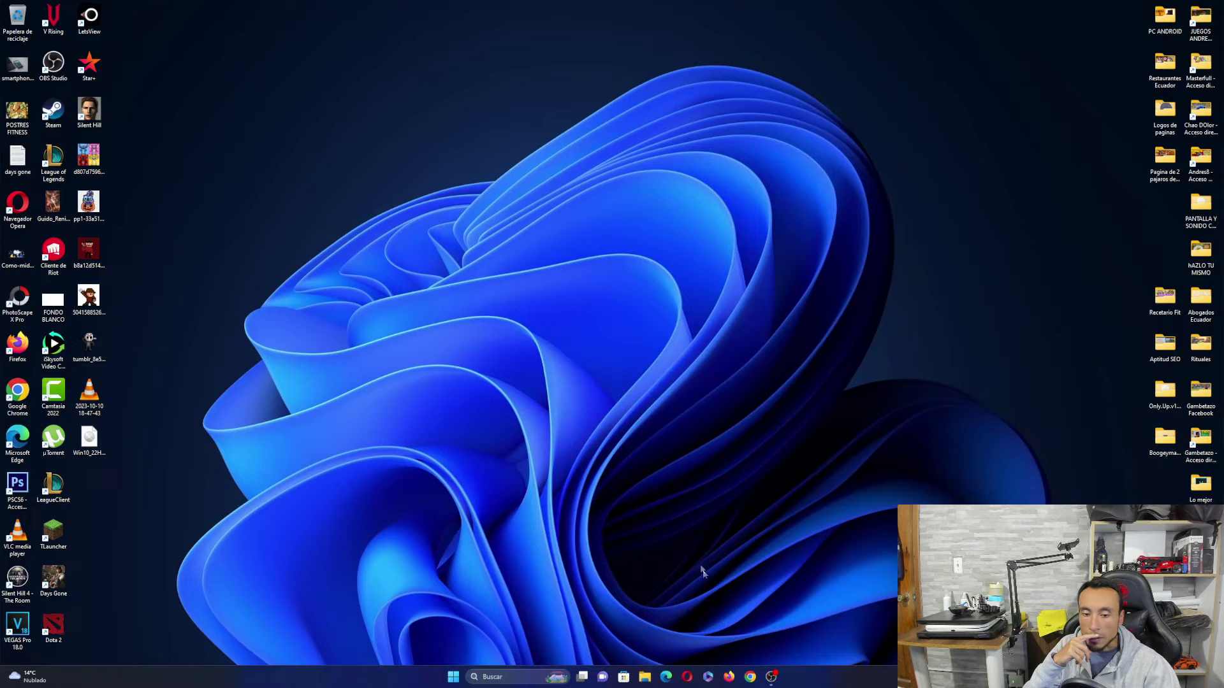
Switch to Google Chrome in a maximized window and search Google for "winrar"
{"action": "left_click", "coordinate": [751, 677]}
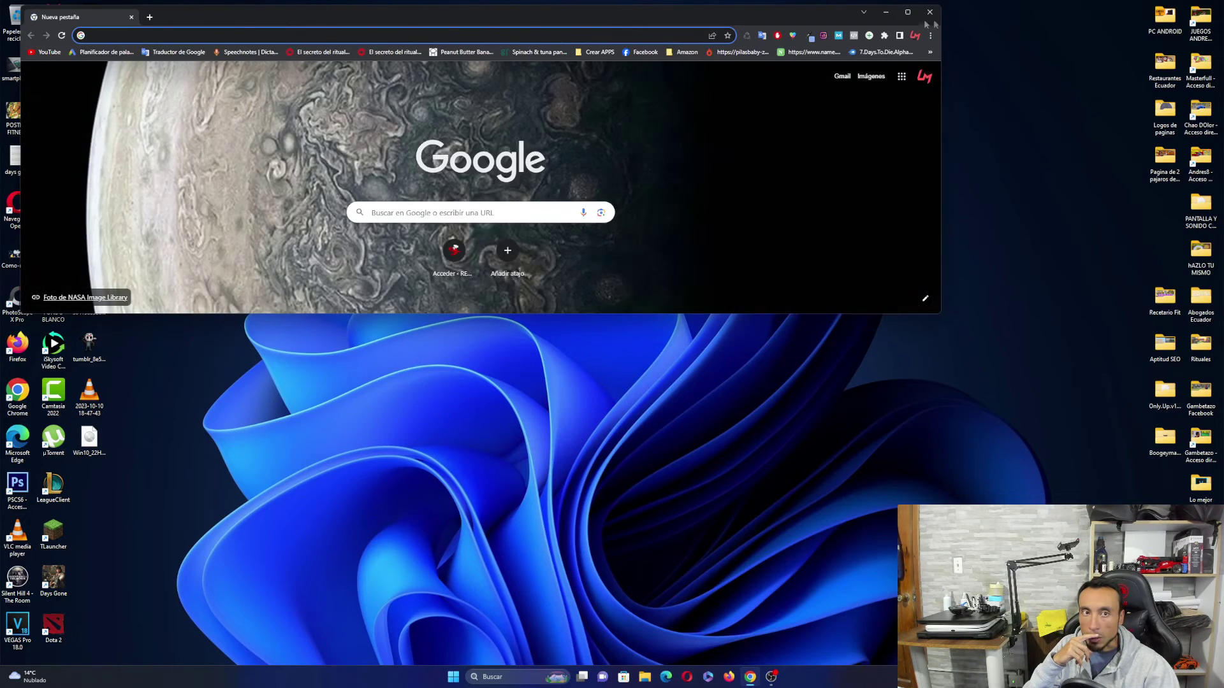
{"action": "left_click", "coordinate": [908, 12]}
{"action": "left_click", "coordinate": [150, 27]}
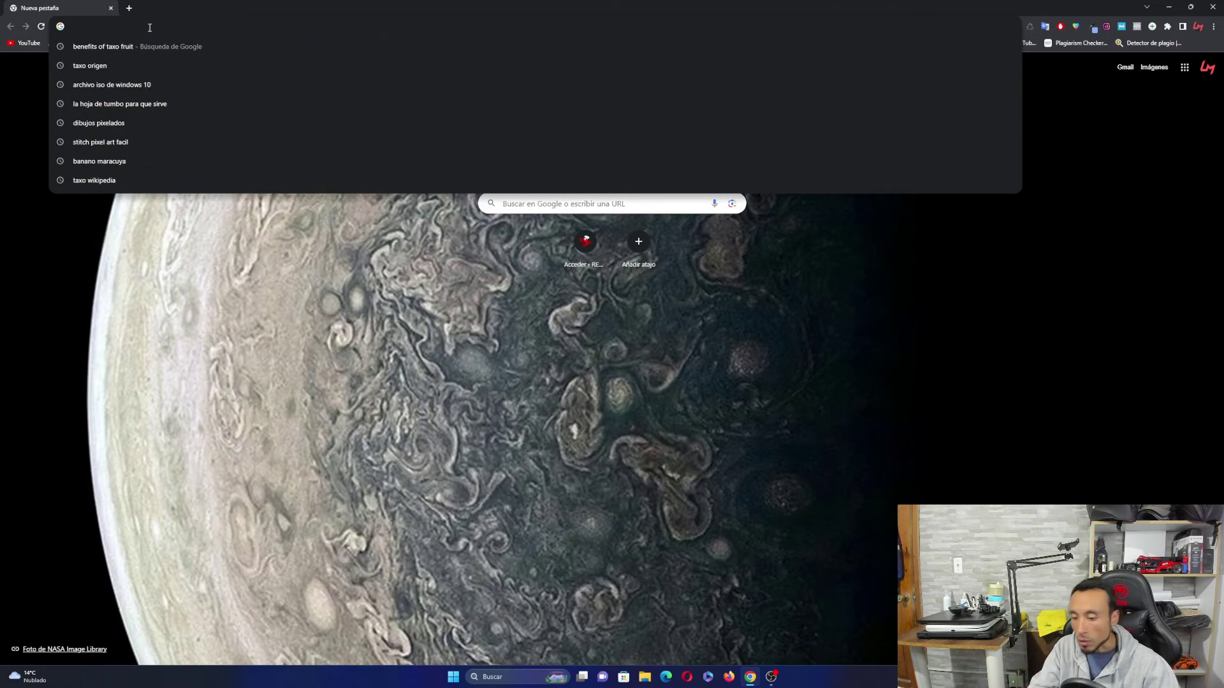
{"action": "type", "text": "win"}
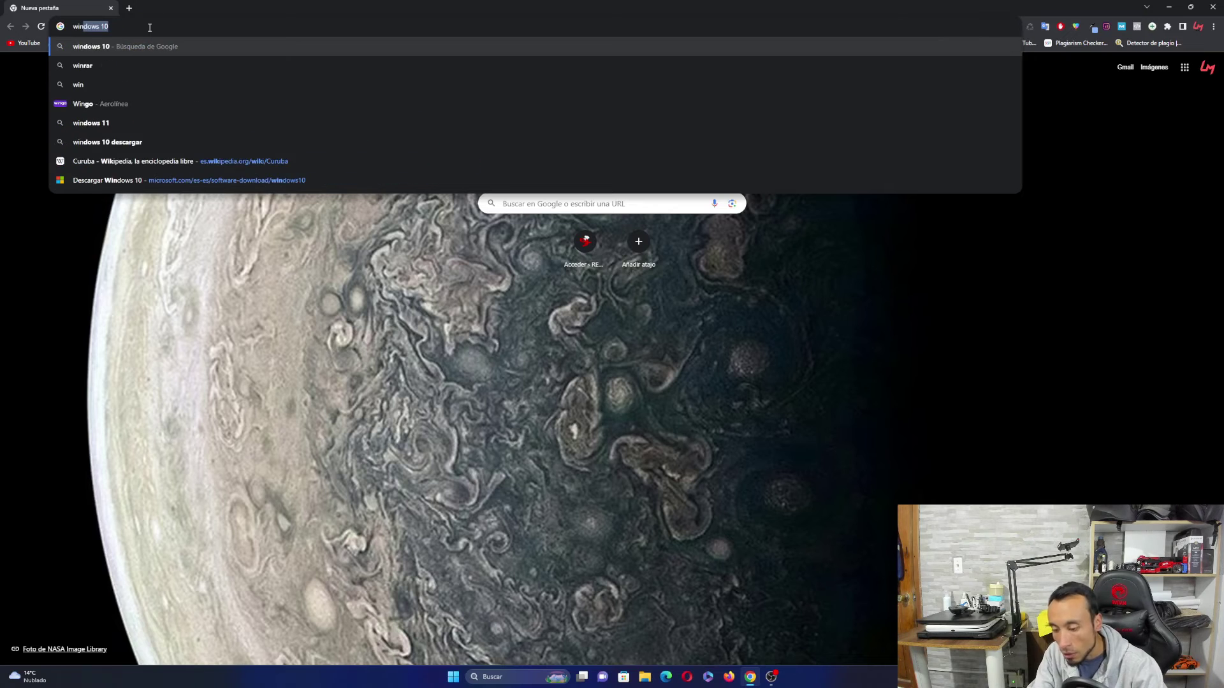
{"action": "type", "text": "rar"}
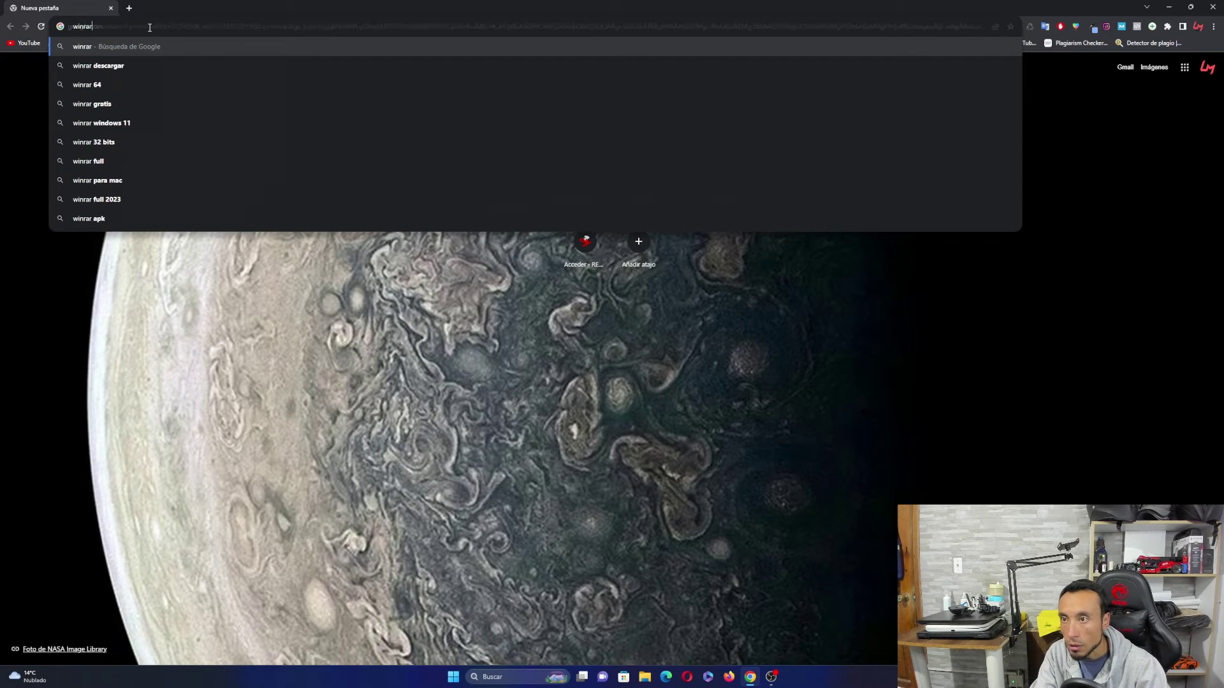
{"action": "key", "text": "Return"}
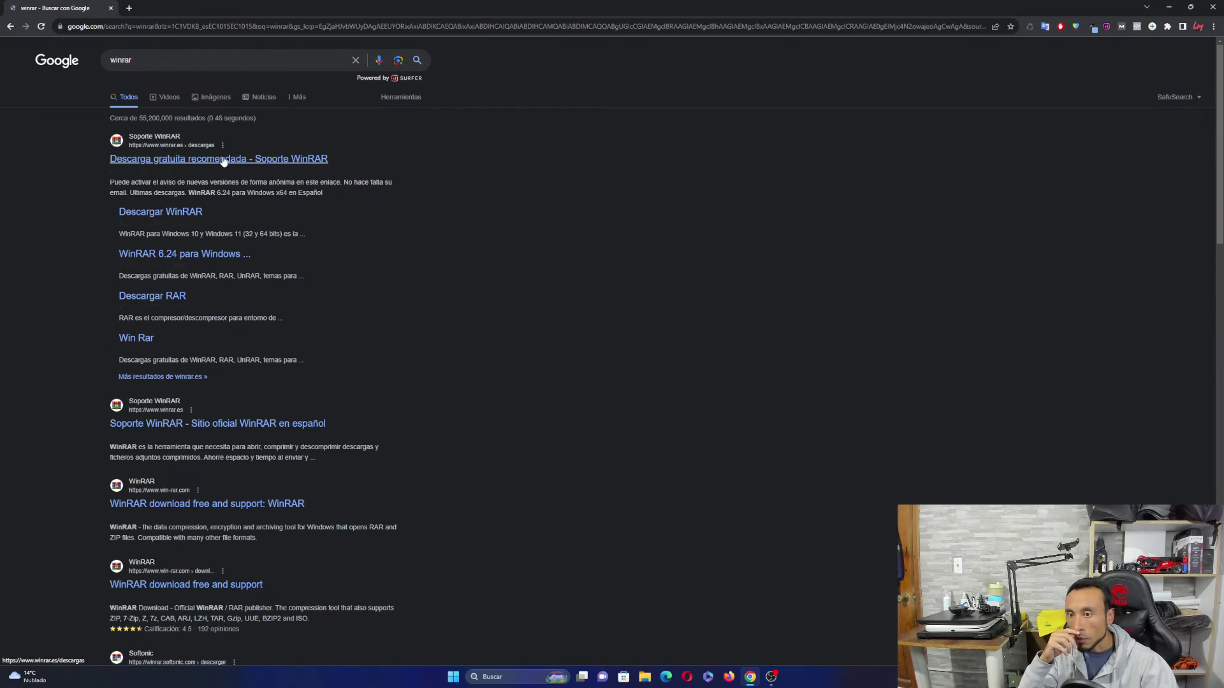
Download WinRAR 6.24 for Windows x64 in Spanish from the recommended download page of winrar.es
{"action": "left_click", "coordinate": [223, 160]}
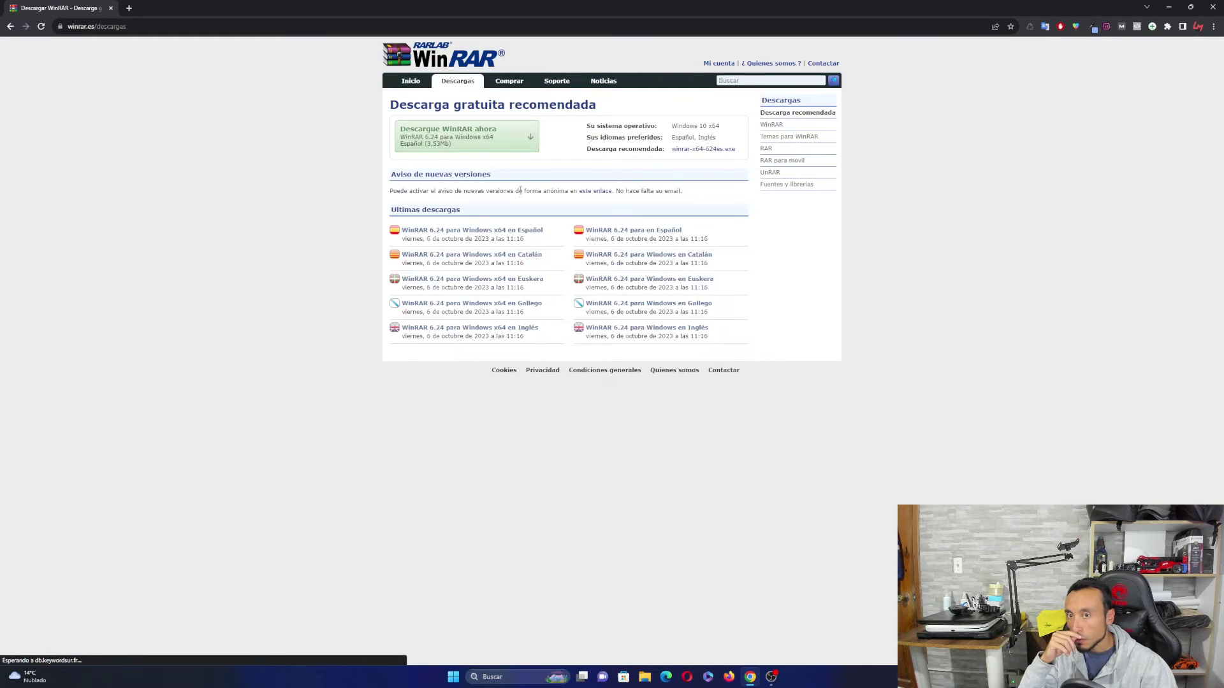
{"action": "left_click", "coordinate": [488, 141]}
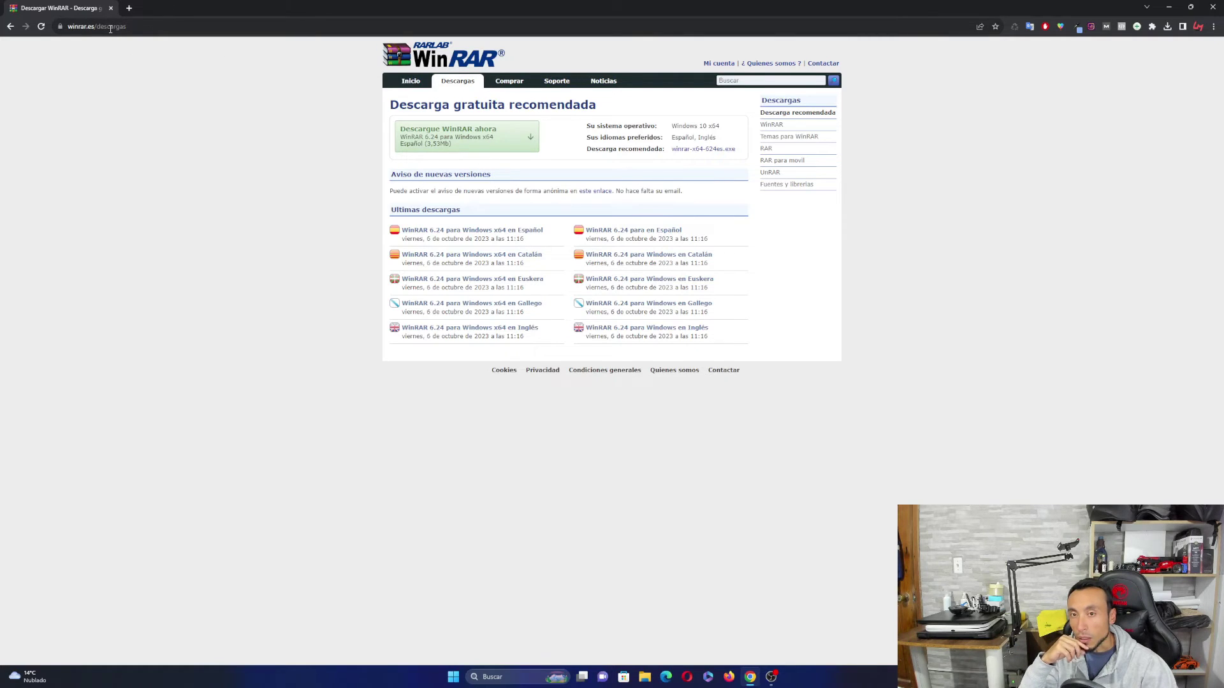
{"action": "left_click", "coordinate": [497, 138]}
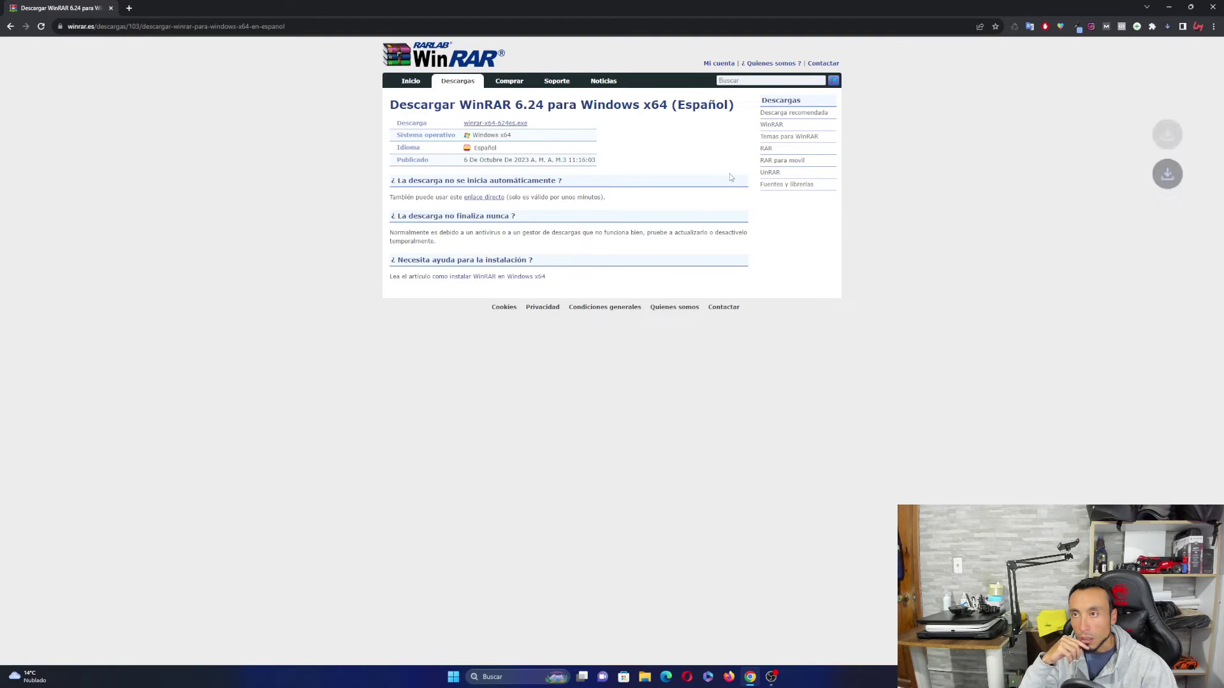
Run the downloaded installer winrar-x64-624es.exe and install WinRAR in the default destination folder
{"action": "left_click", "coordinate": [1168, 28]}
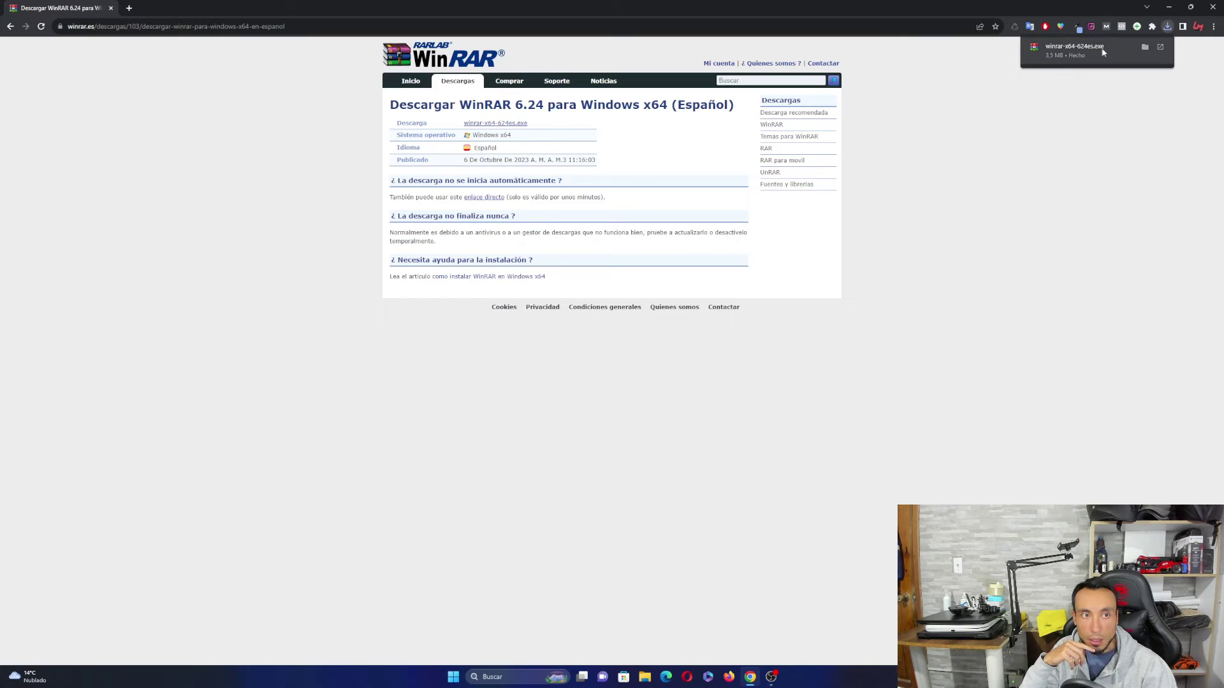
{"action": "left_click", "coordinate": [1101, 52]}
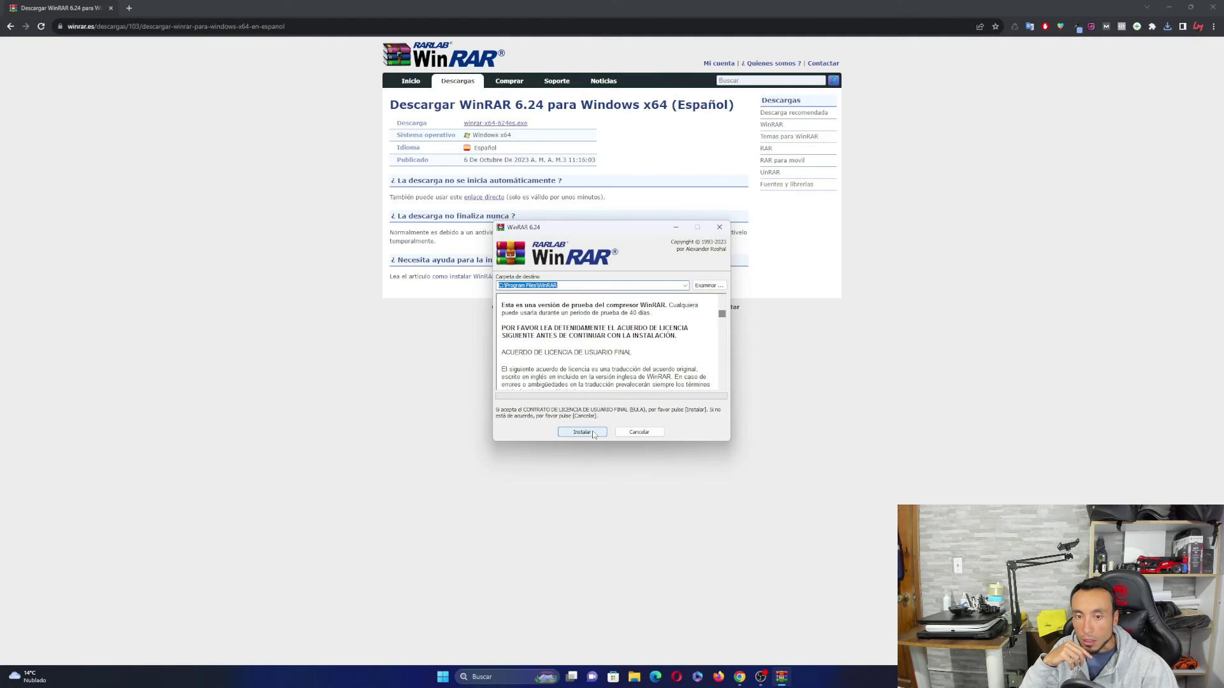
{"action": "left_click", "coordinate": [582, 433]}
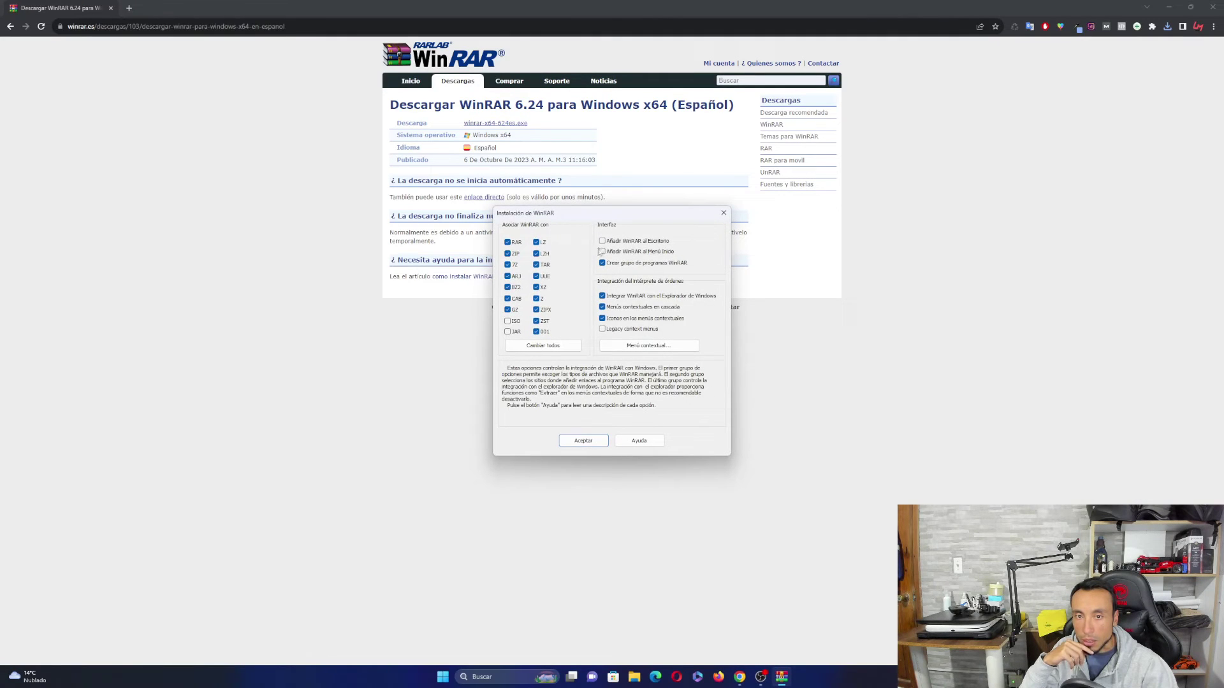
Associate WinRAR with ISO and JAR files as well, add it to the desktop and Start menu, and finish the installation
{"action": "left_click", "coordinate": [508, 321]}
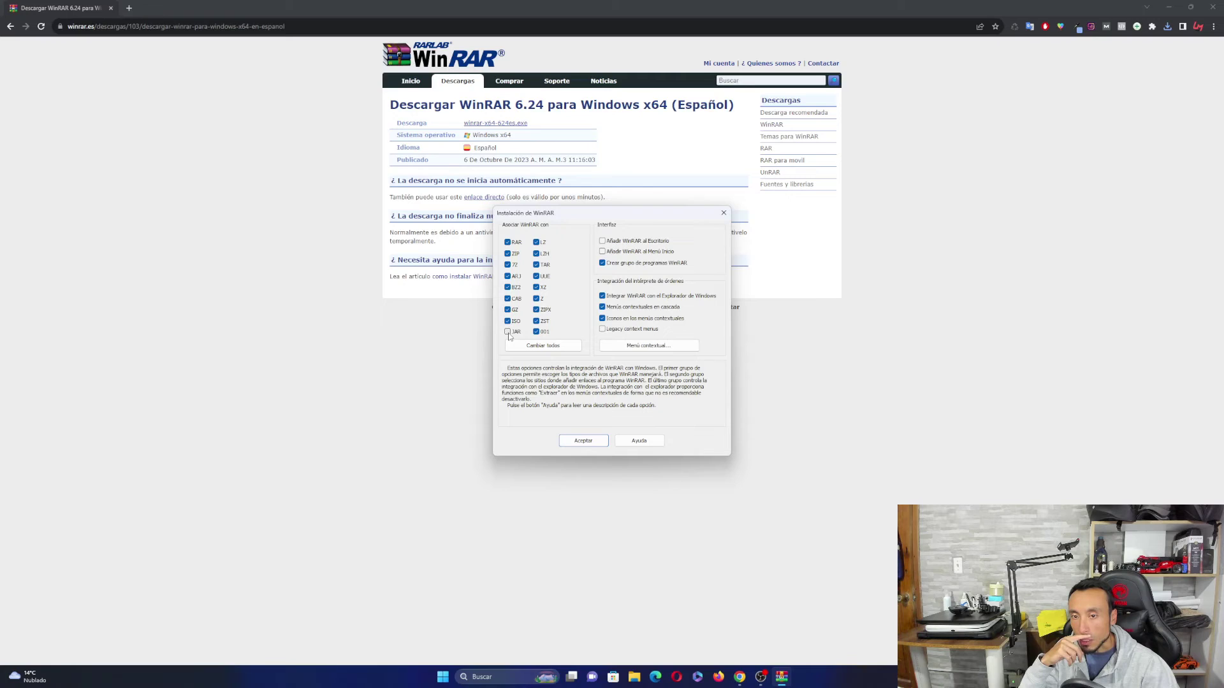
{"action": "left_click", "coordinate": [508, 332]}
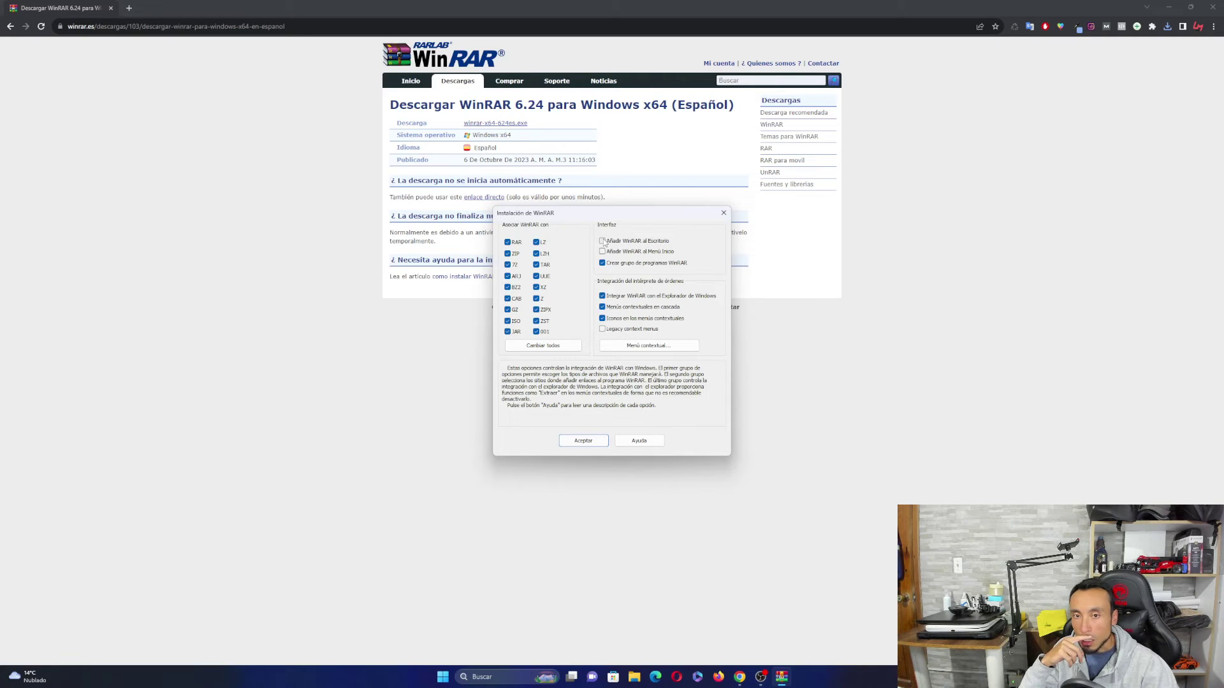
{"action": "left_click", "coordinate": [604, 241]}
{"action": "left_click", "coordinate": [603, 252]}
{"action": "left_click", "coordinate": [582, 440]}
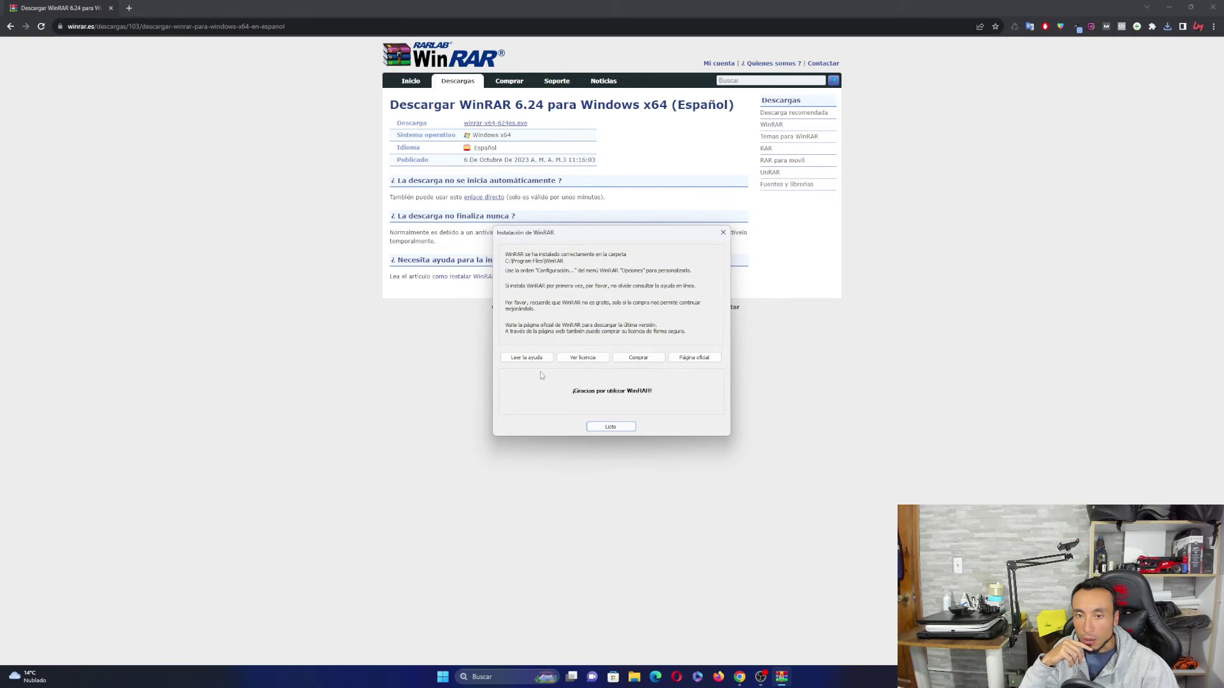
{"action": "left_click", "coordinate": [625, 430]}
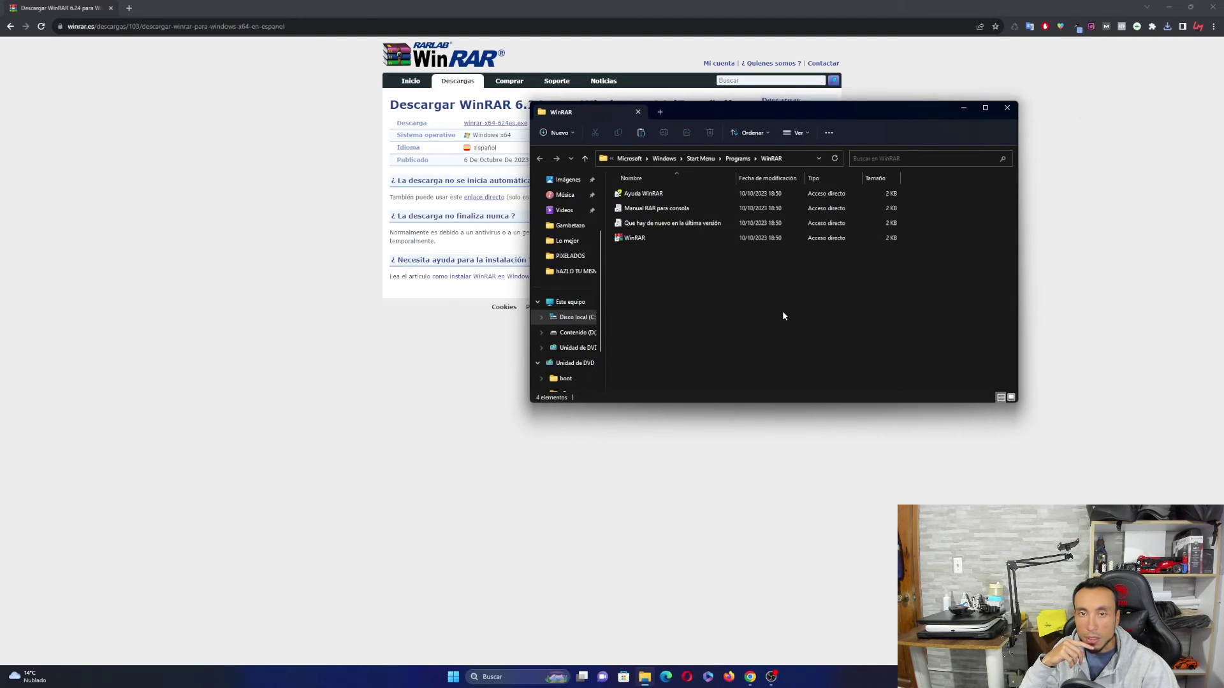
Close the WinRAR shortcuts folder, return to the desktop and place the WinRAR shortcut directly beside the LetsView icon
{"action": "left_click", "coordinate": [1008, 108]}
{"action": "left_click", "coordinate": [1169, 8]}
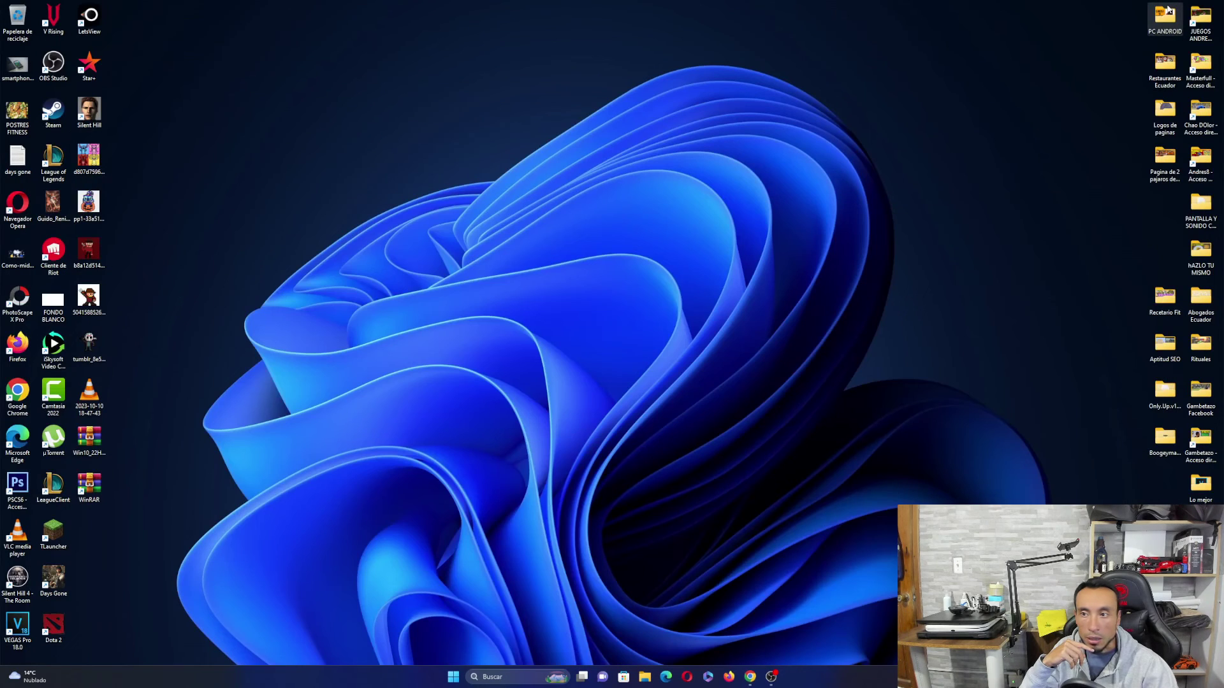
{"action": "left_click_drag", "start_coordinate": [95, 488], "coordinate": [127, 23]}
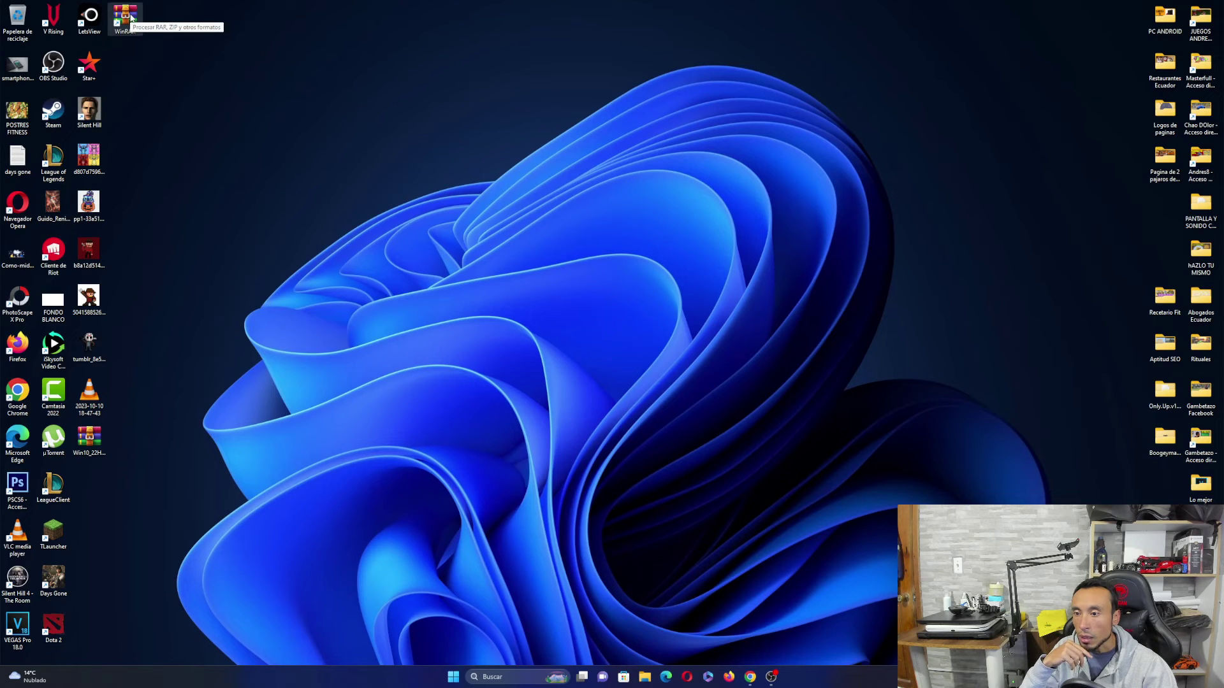
Launch WinRAR from its desktop shortcut and place the Windows 10 ISO icon on the empty desktop area above its window
{"action": "double_click", "coordinate": [126, 18]}
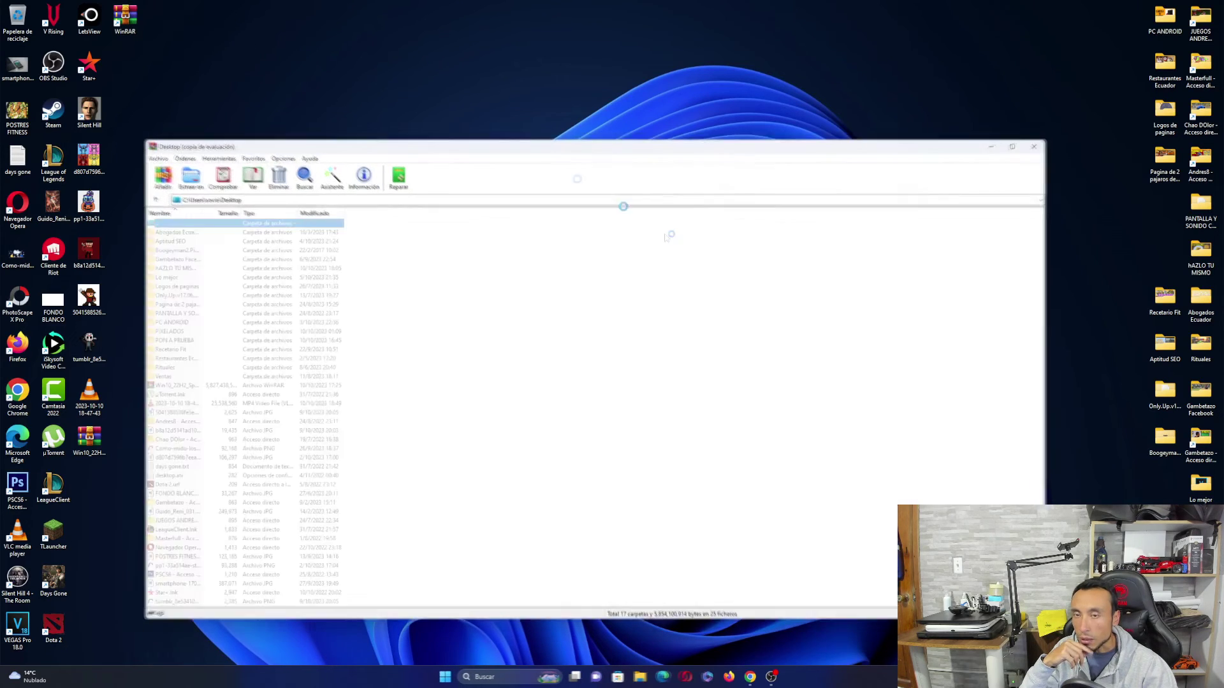
{"action": "left_click", "coordinate": [789, 187]}
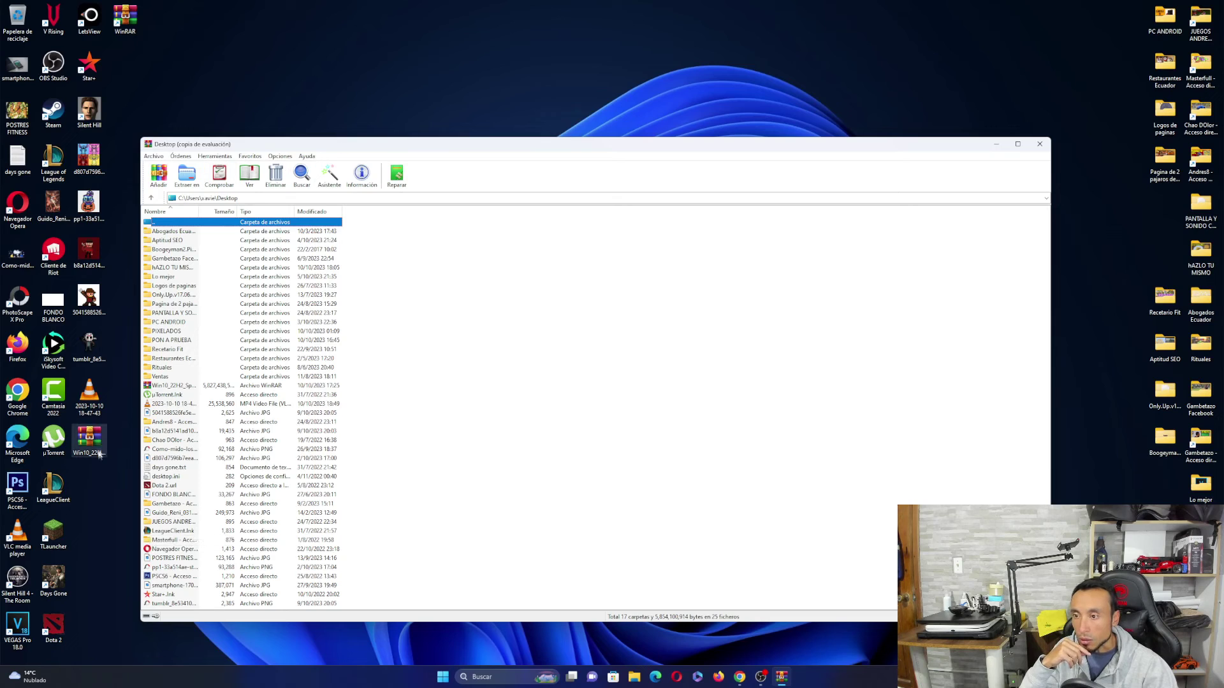
{"action": "left_click_drag", "start_coordinate": [89, 440], "coordinate": [369, 58]}
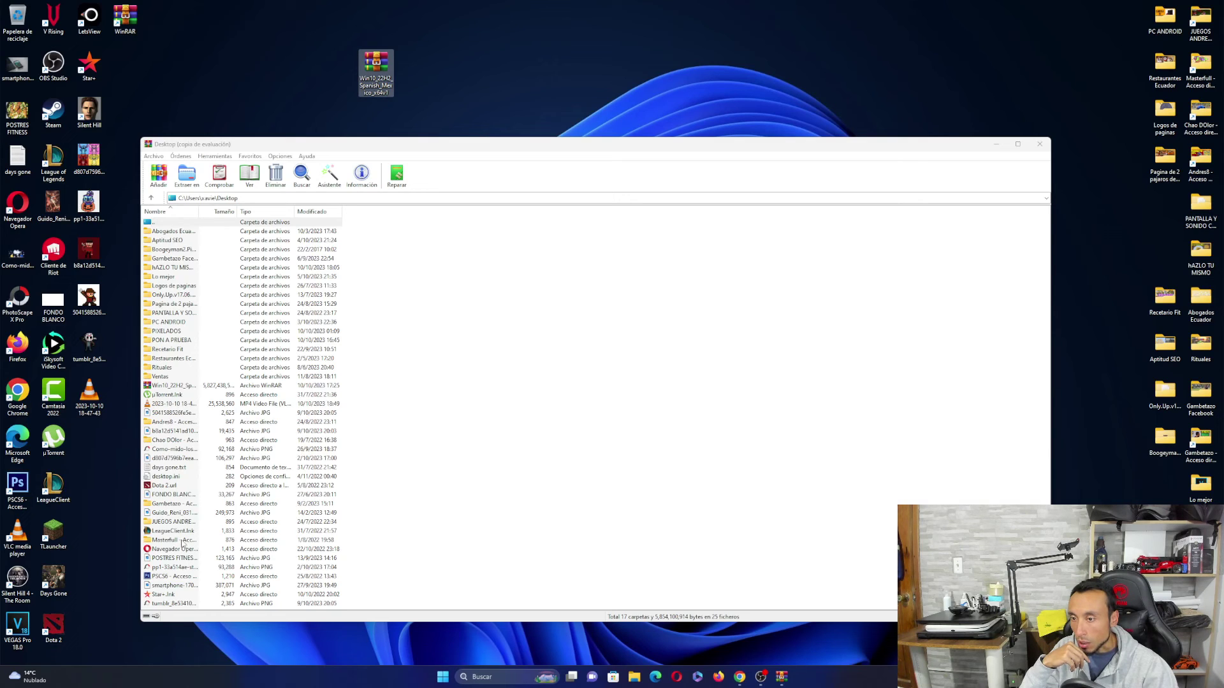
Open the Win10_22H2_Spanish_Mexico_x64v1 ISO in WinRAR, extract all its files and folders to the desktop and close WinRAR
{"action": "left_click", "coordinate": [187, 387]}
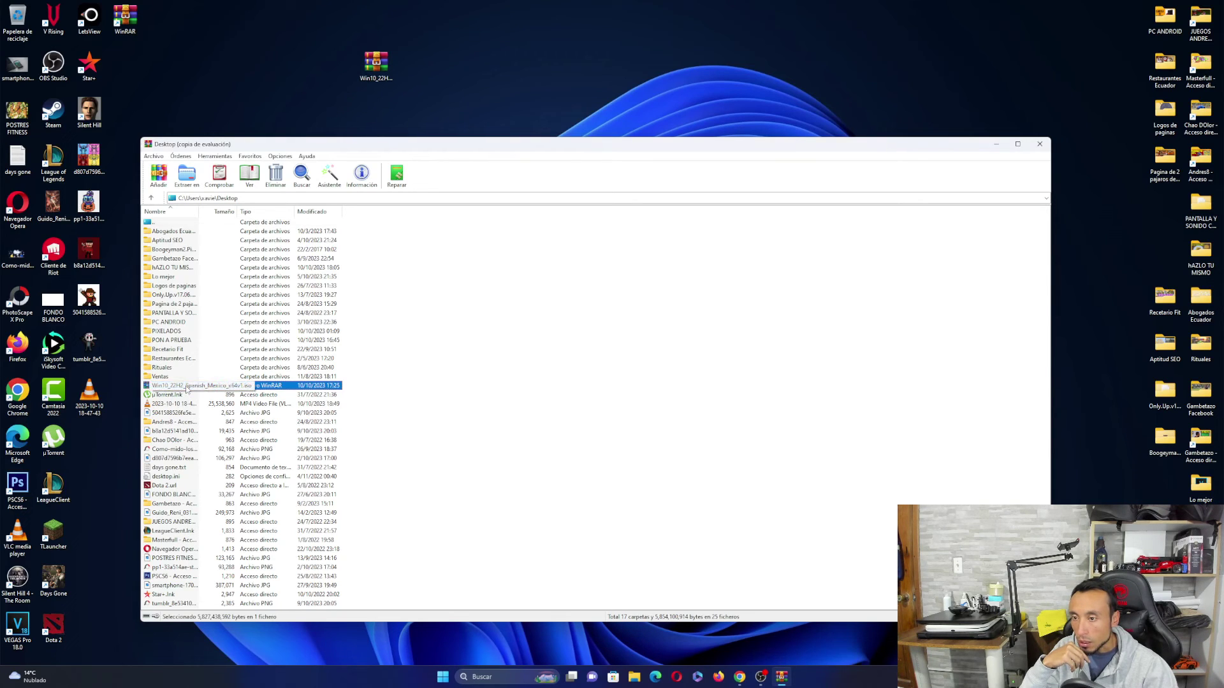
{"action": "double_click", "coordinate": [275, 388]}
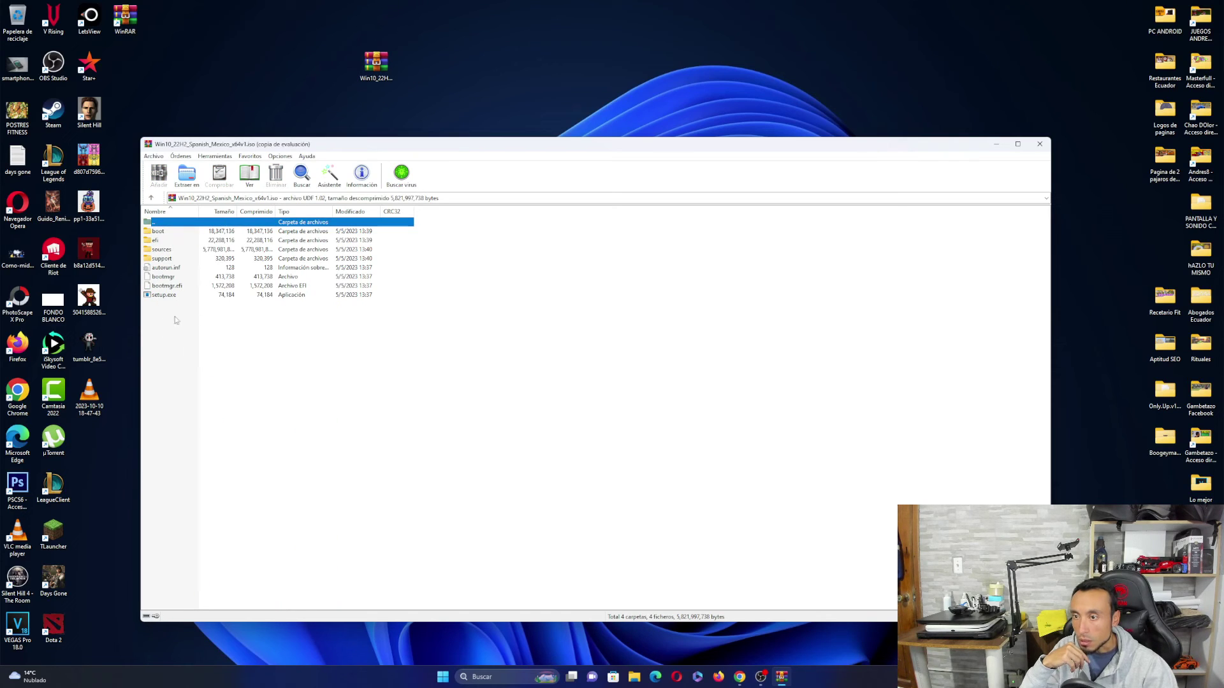
{"action": "left_click_drag", "start_coordinate": [178, 317], "coordinate": [160, 232]}
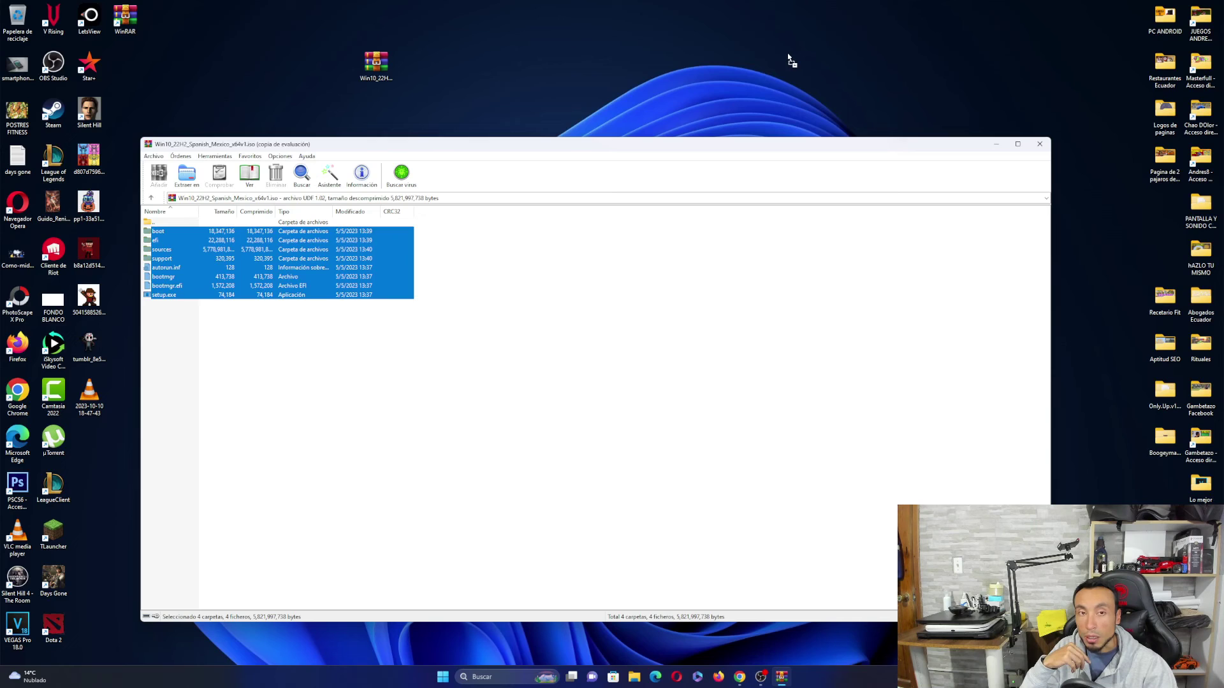
{"action": "left_click_drag", "start_coordinate": [790, 61], "coordinate": [790, 61]}
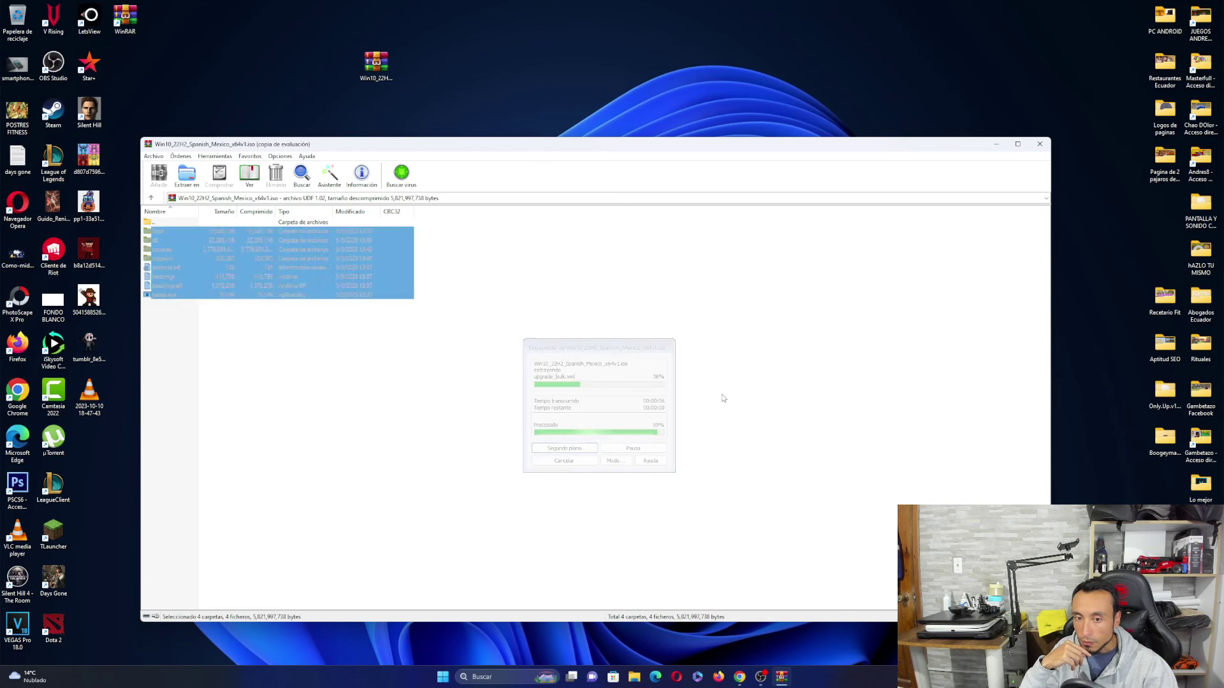
{"action": "left_click", "coordinate": [1040, 144]}
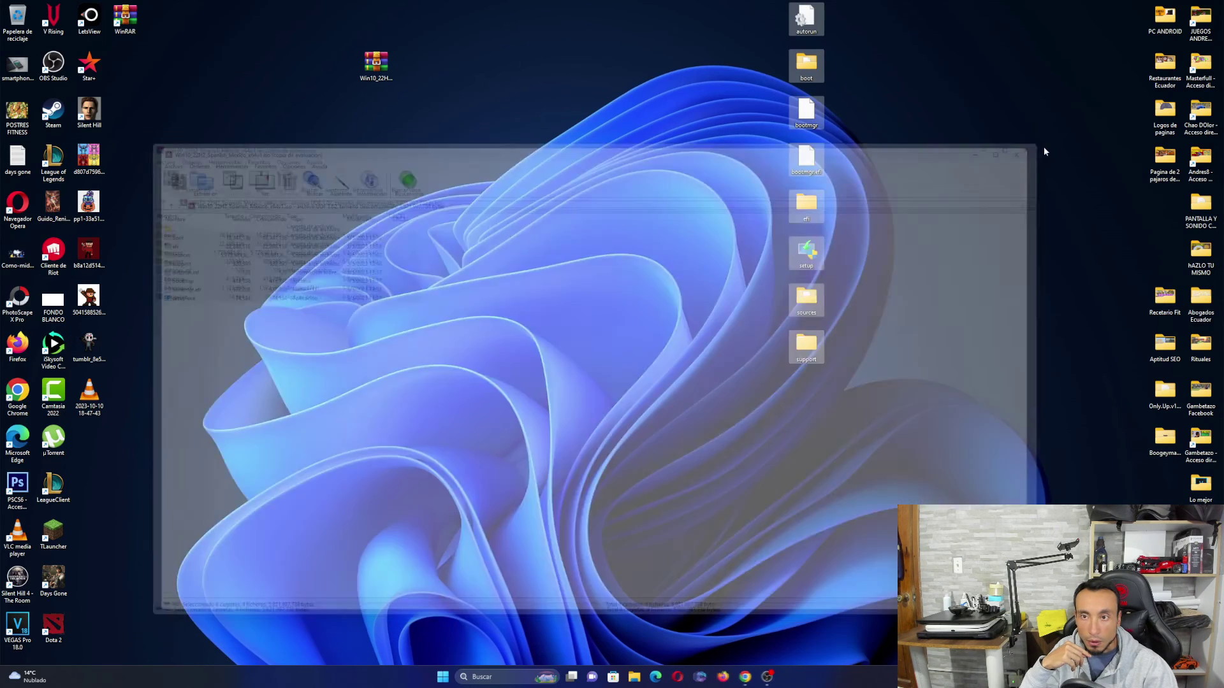
Delete all the extracted Windows 10 files and folders, from autorun to support, from the desktop
{"action": "left_click", "coordinate": [901, 439]}
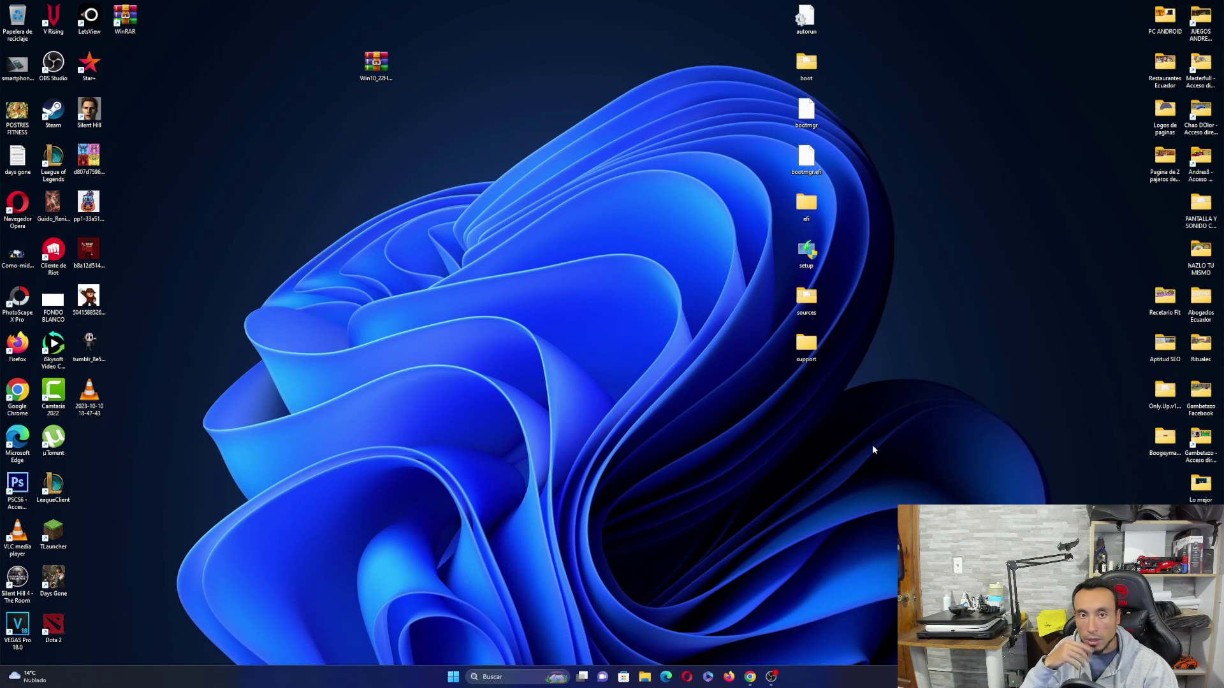
{"action": "left_click_drag", "start_coordinate": [874, 447], "coordinate": [801, 3]}
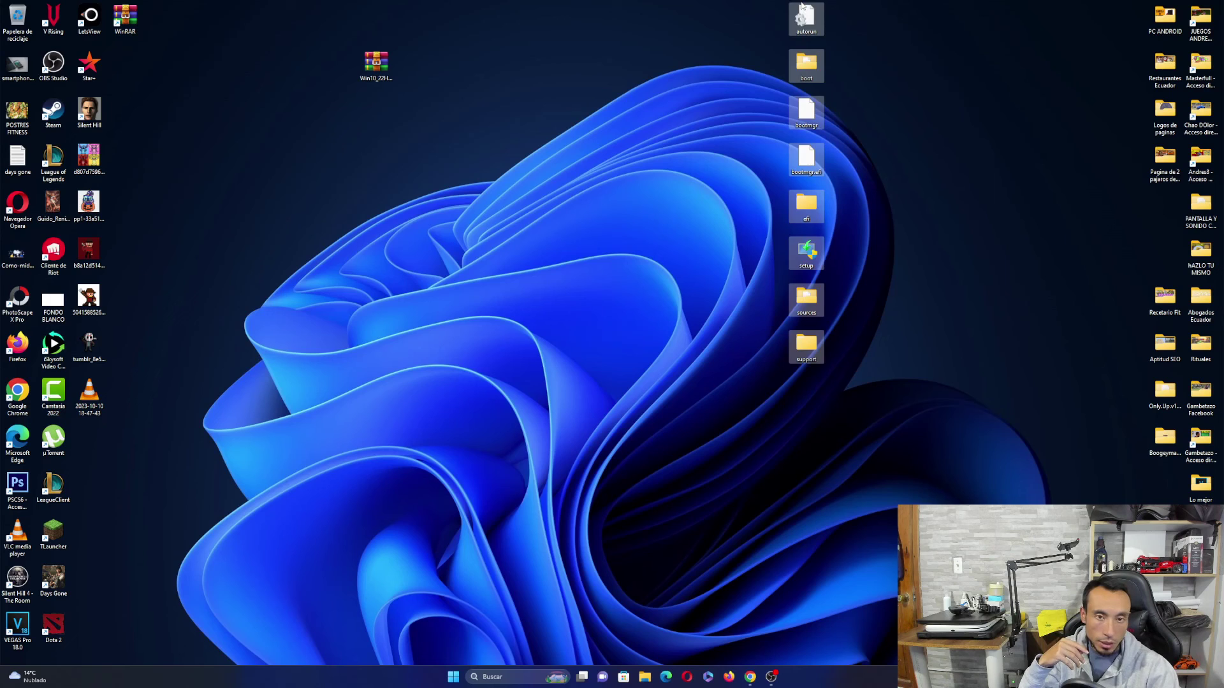
{"action": "key", "text": "Delete"}
Try to move the Windows 10 ISO file from the desktop to the Recycle Bin, then cancel the operation
{"action": "left_click_drag", "start_coordinate": [377, 72], "coordinate": [32, 29]}
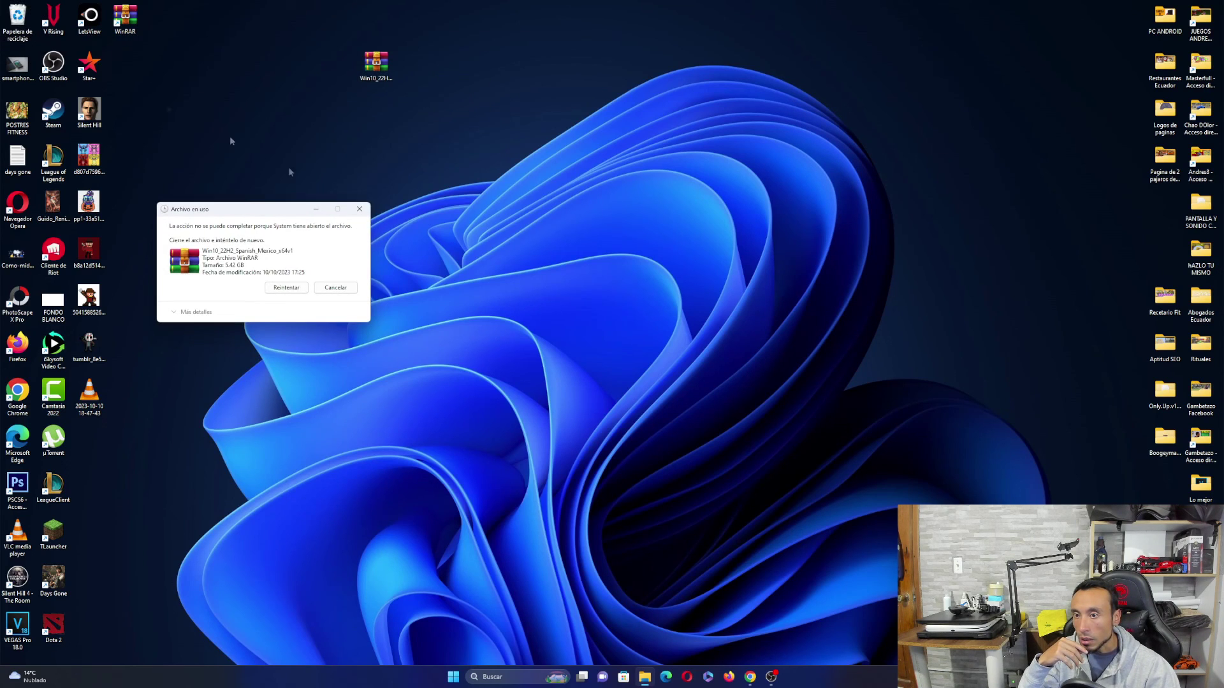
{"action": "left_click", "coordinate": [335, 288]}
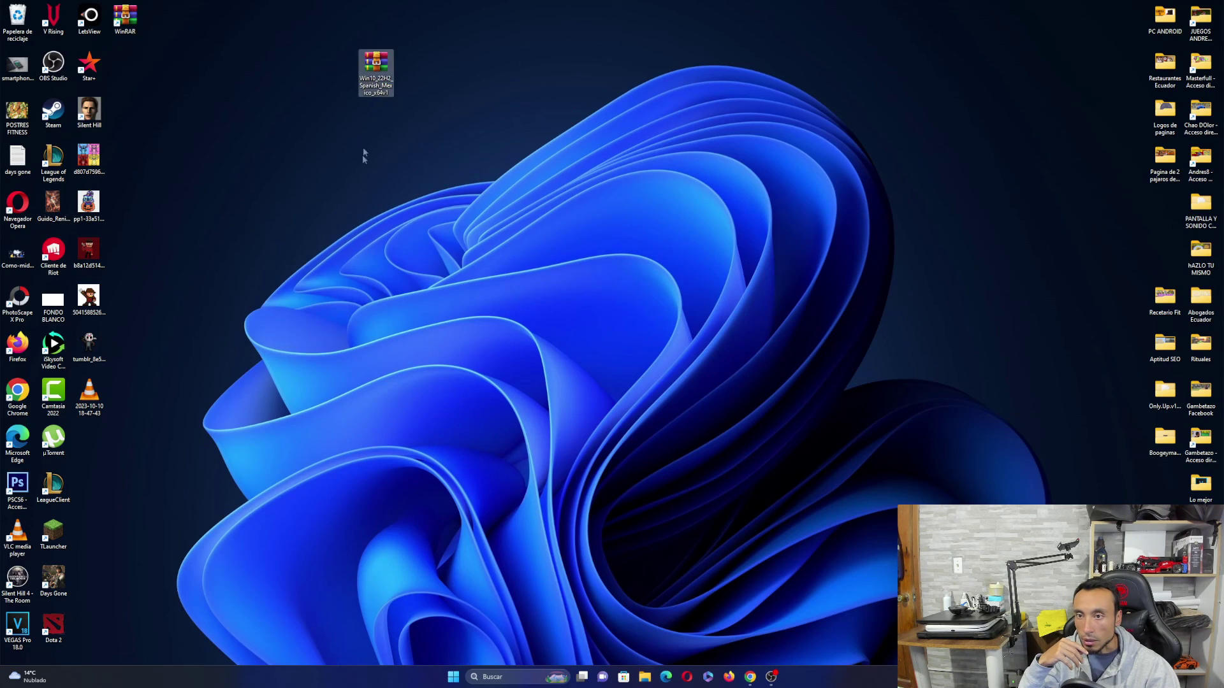